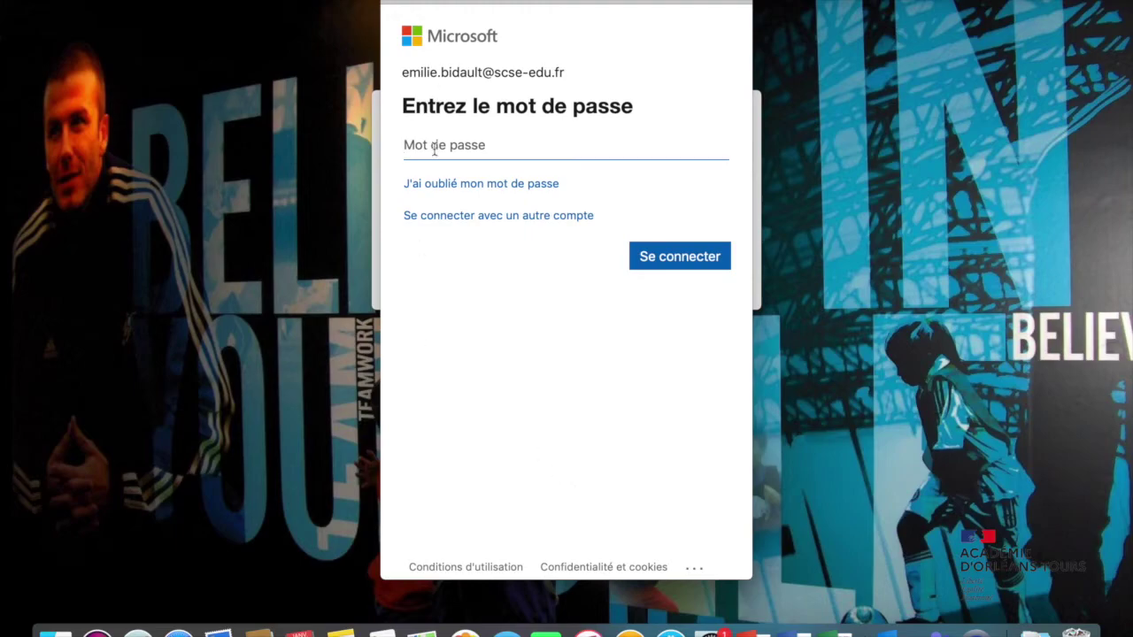
# Enter the account password and sign in to Microsoft
pyautogui.write('•••')
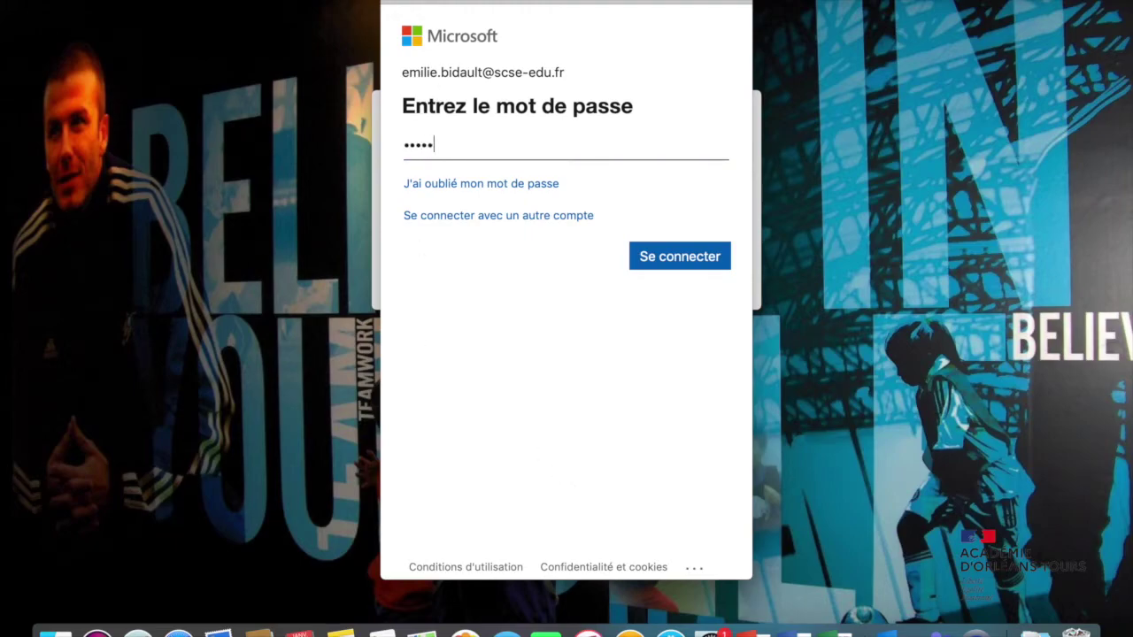
pyautogui.press('Return')
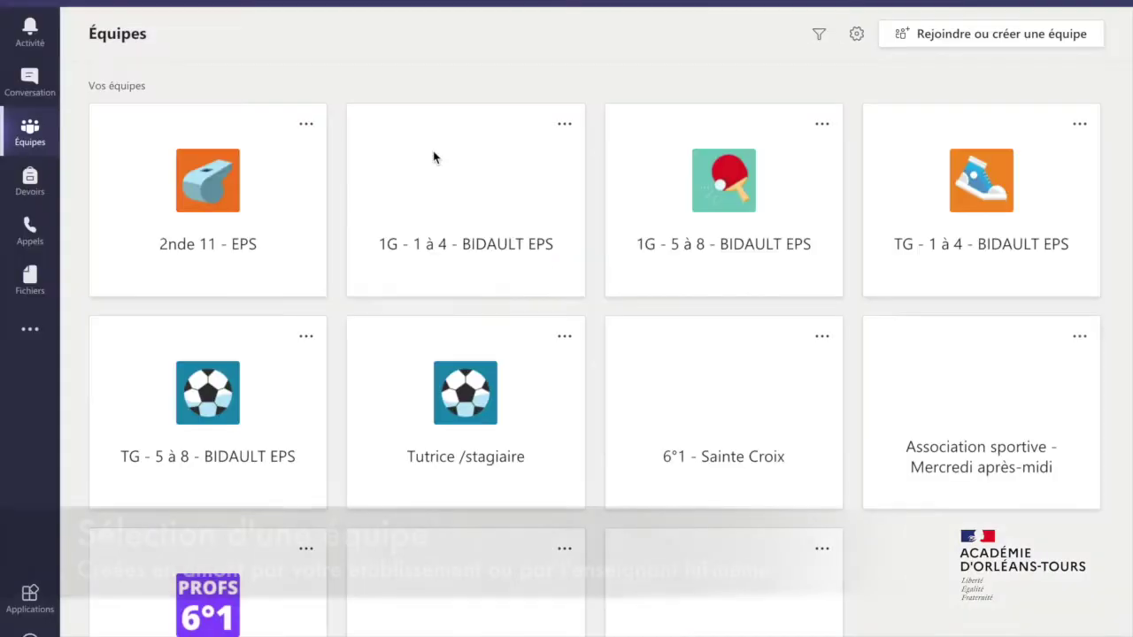
# Open the files of the EPS channel in the 6°1 - Sainte Croix team
pyautogui.click(649, 410)
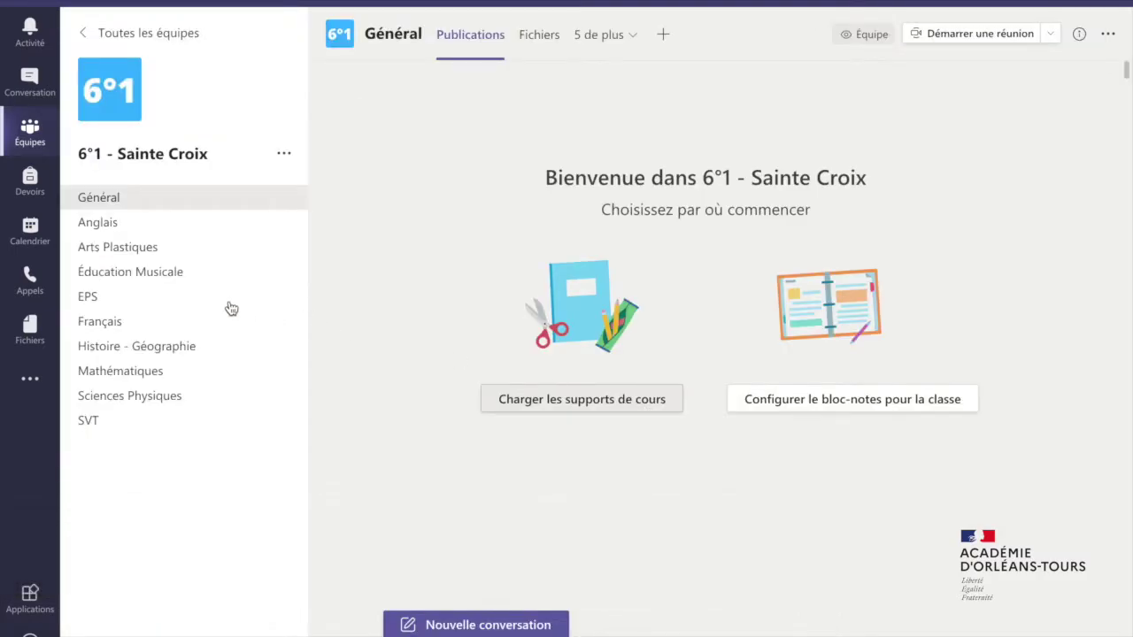
pyautogui.click(230, 307)
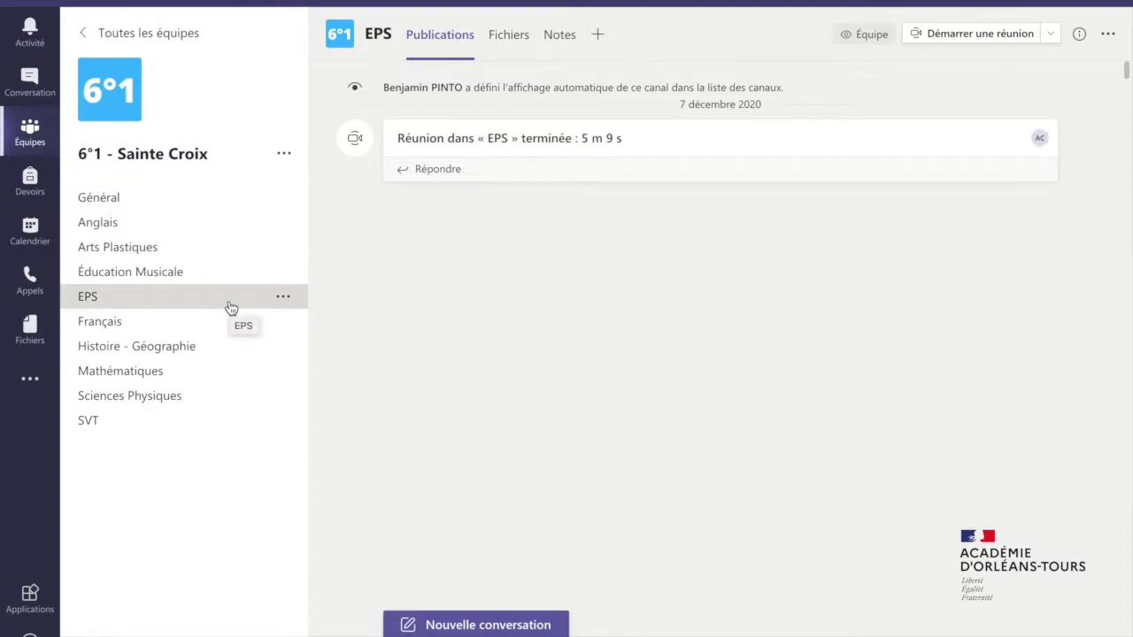
pyautogui.click(520, 36)
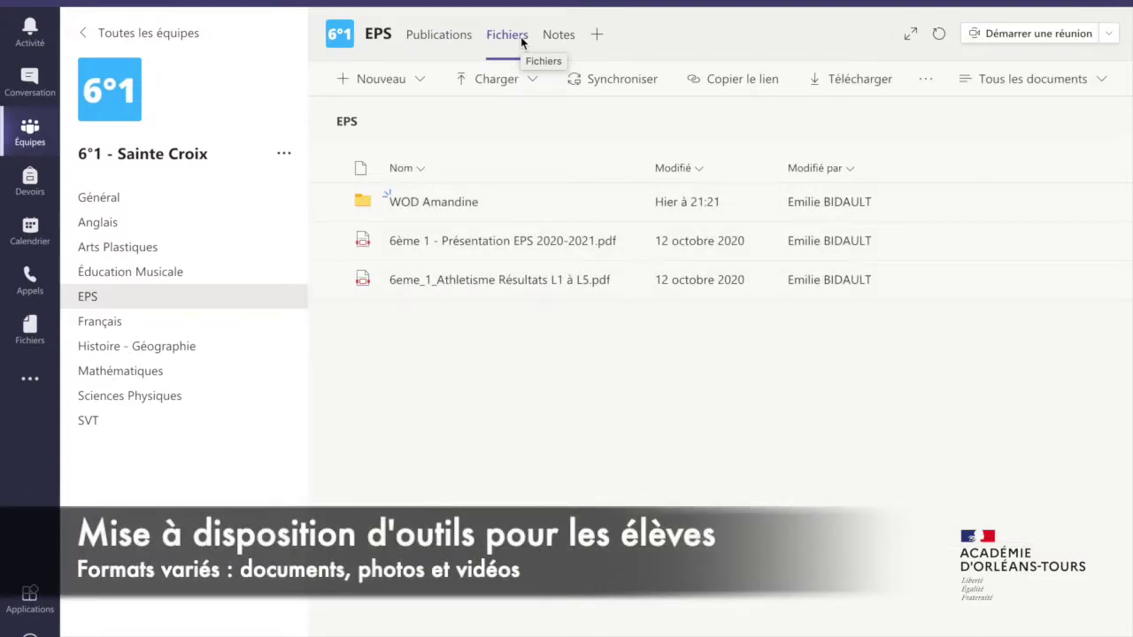
# Open 6ème 1 - Présentation EPS 2020-2021.pdf, read through to its safety sheet, and close it
pyautogui.click(463, 240)
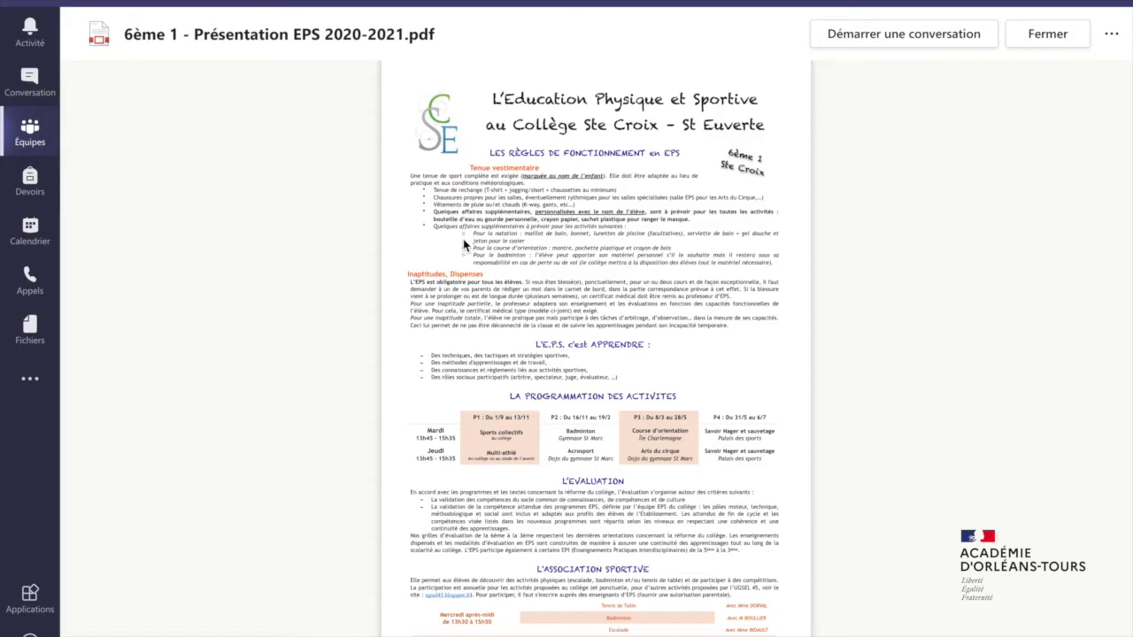
pyautogui.scroll(-10, 464, 245)
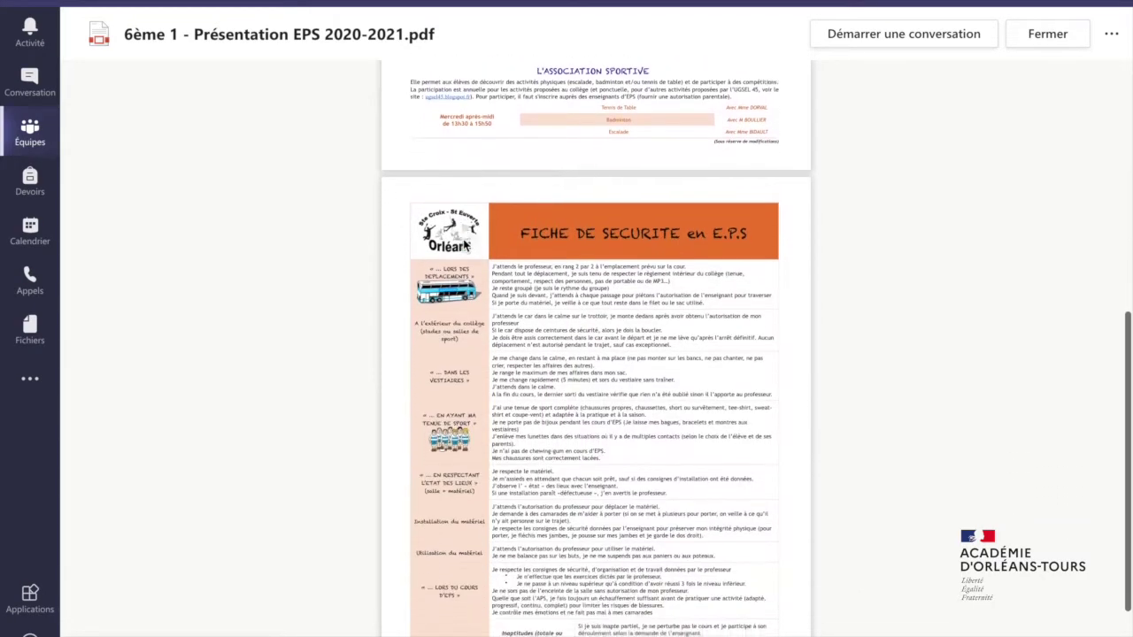
pyautogui.scroll(-3, 464, 245)
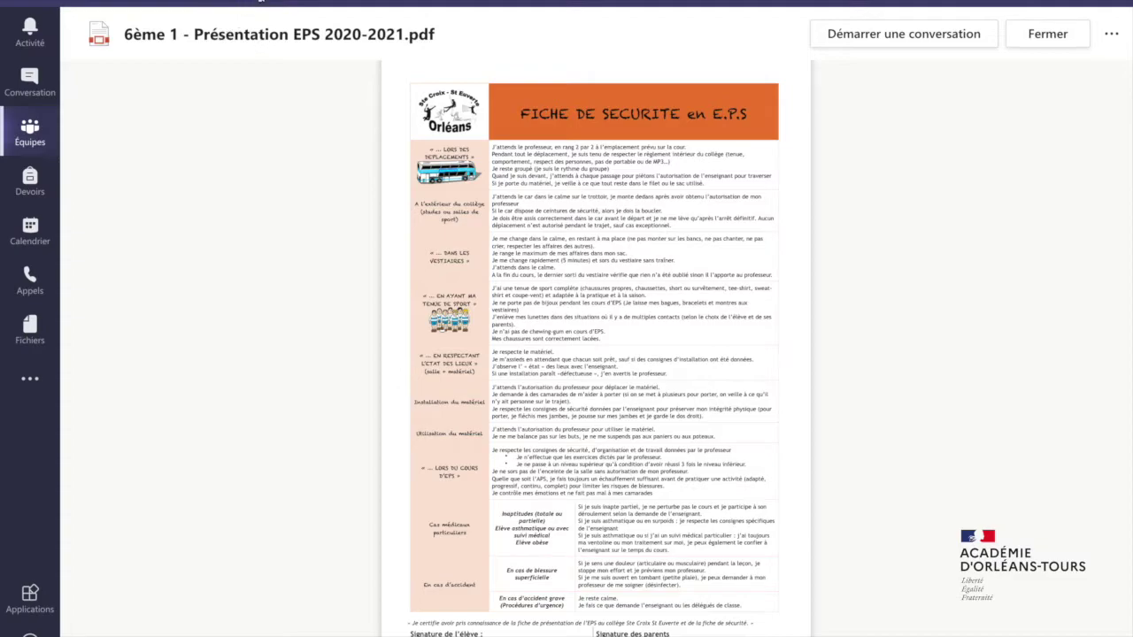
pyautogui.press('Escape')
# Play Cours 1.mp4 from the WOD folder, skipping ahead to about 1:00 and then further
pyautogui.click(434, 209)
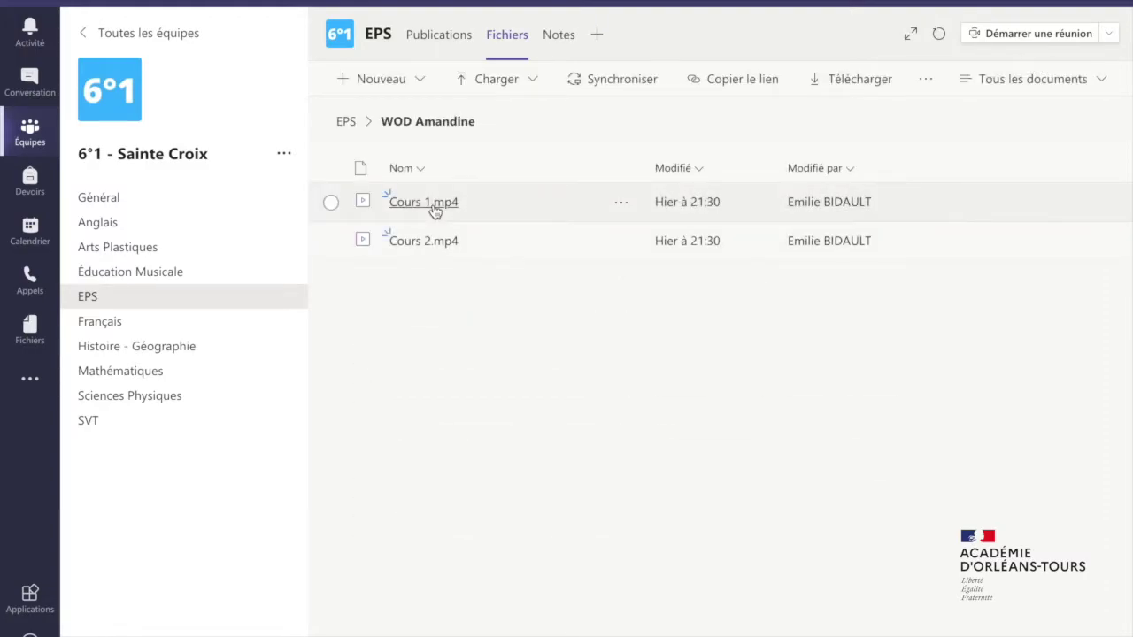
pyautogui.click(434, 210)
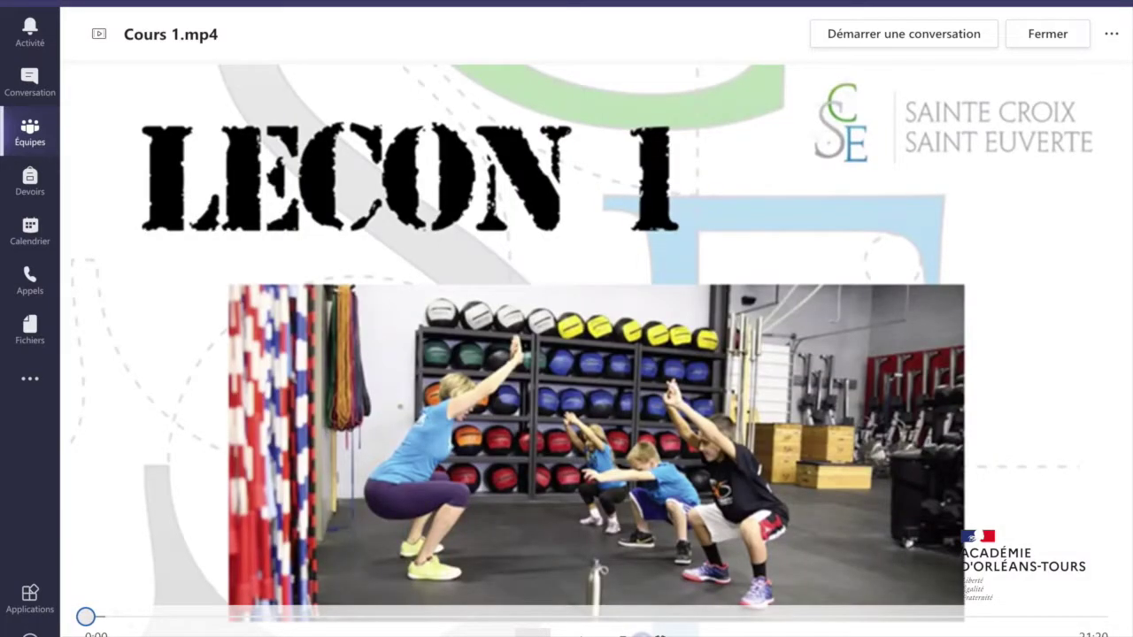
pyautogui.click(133, 616)
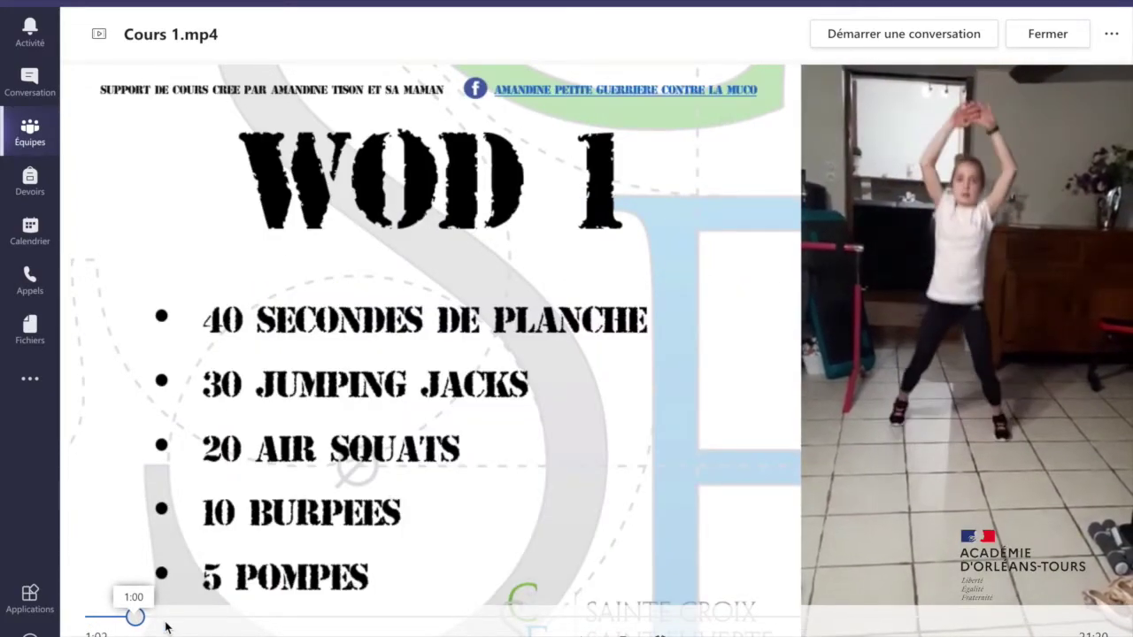
pyautogui.click(203, 618)
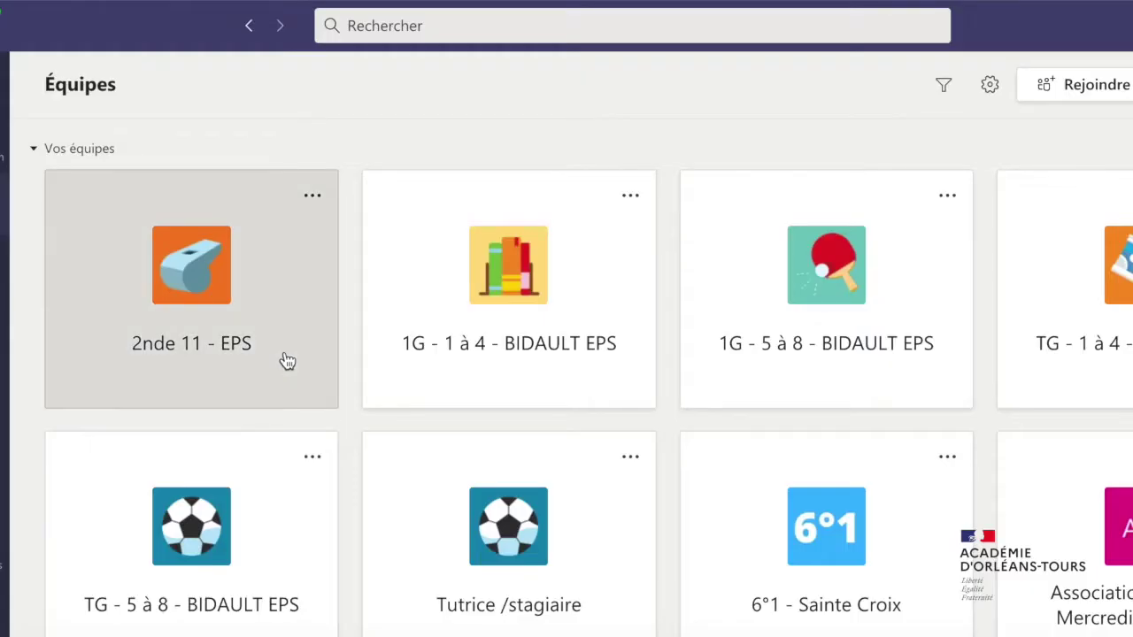
# Open the 2nde 11 - EPS team's files and look through the file list
pyautogui.click(288, 361)
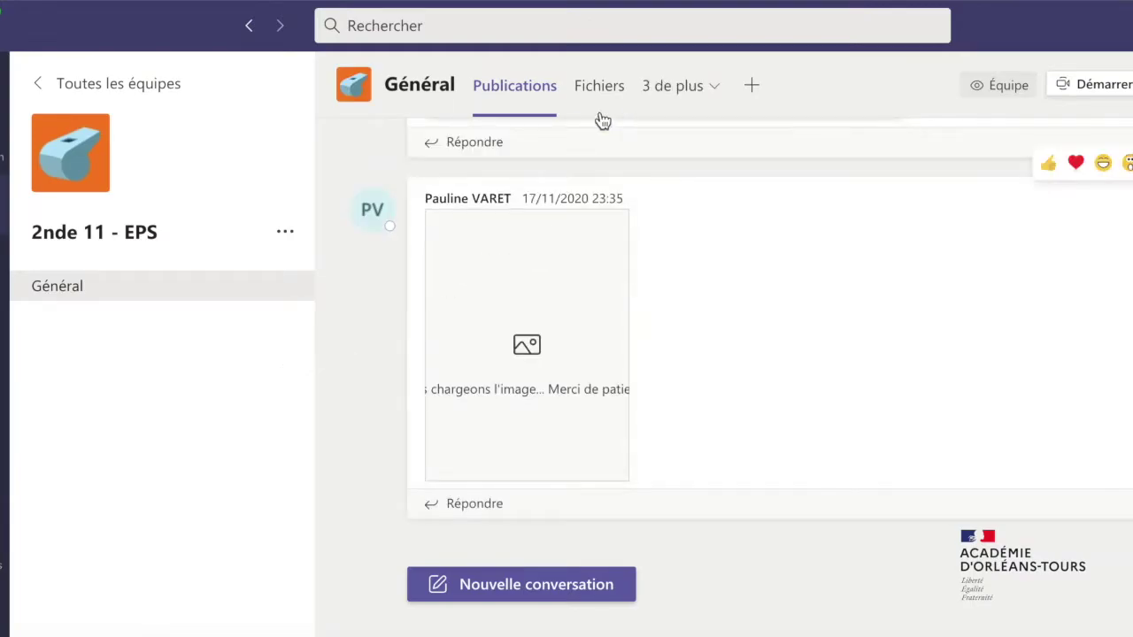
pyautogui.click(598, 87)
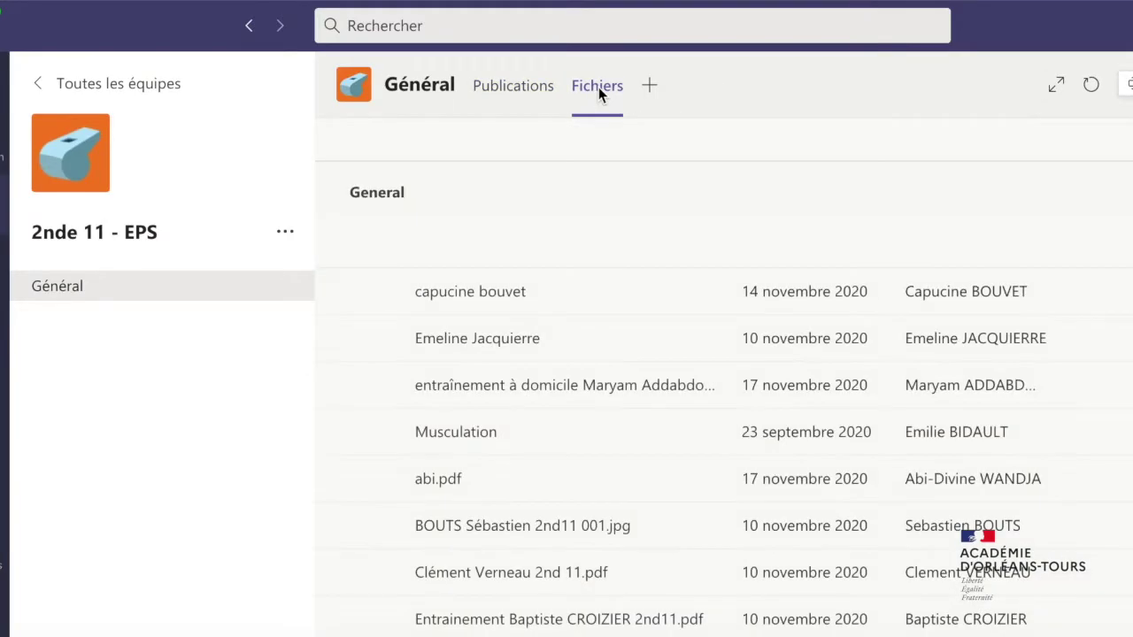
pyautogui.scroll(-5, 584, 364)
pyautogui.scroll(-1, 585, 364)
pyautogui.scroll(10, 585, 364)
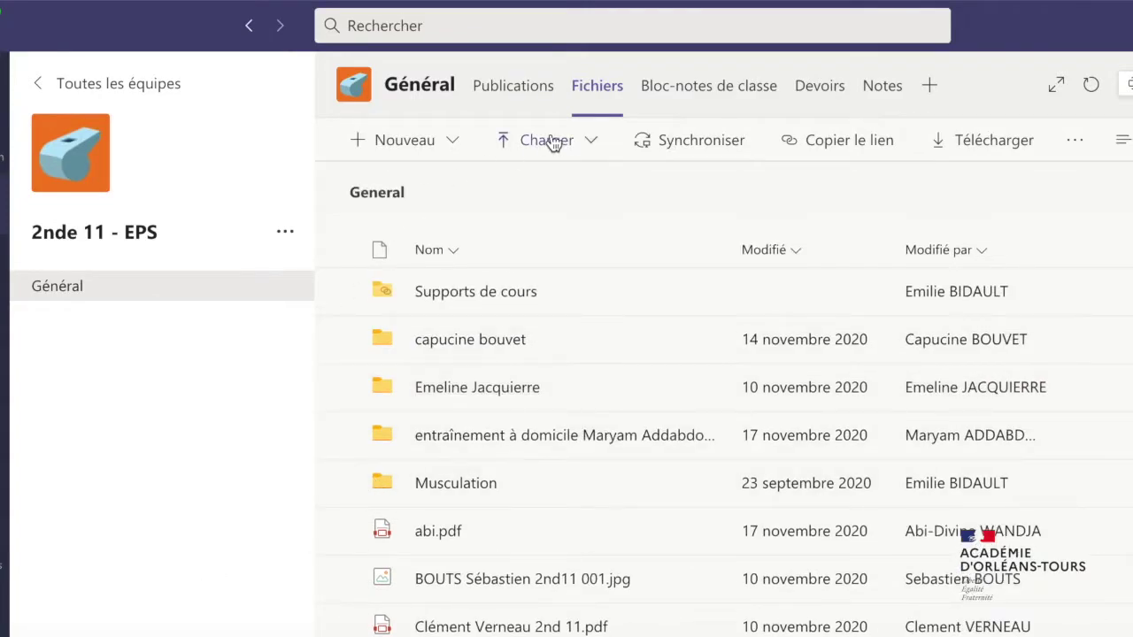
# Create a folder named Danse in the General files of the 2nde 11 - EPS team
pyautogui.click(459, 142)
pyautogui.click(448, 191)
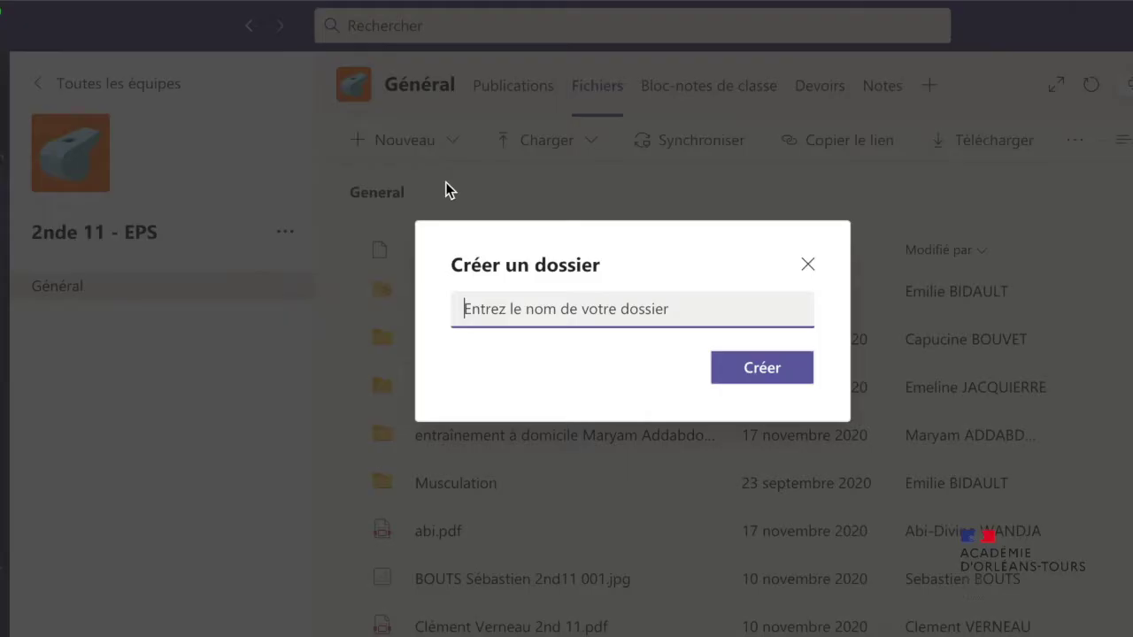
pyautogui.write('Danse')
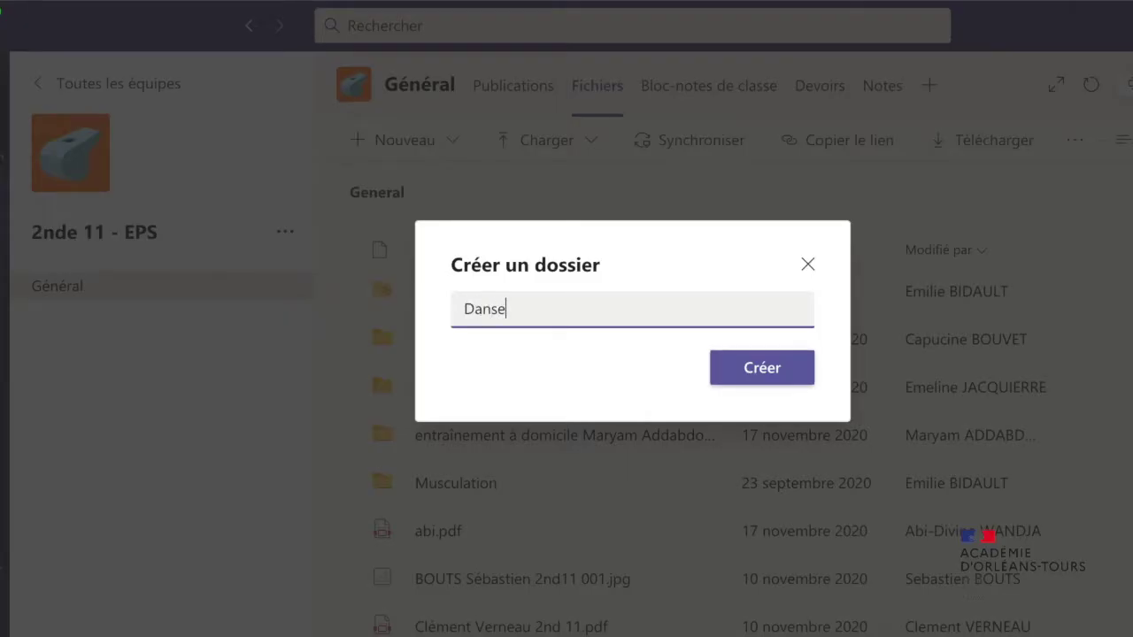
pyautogui.press('Return')
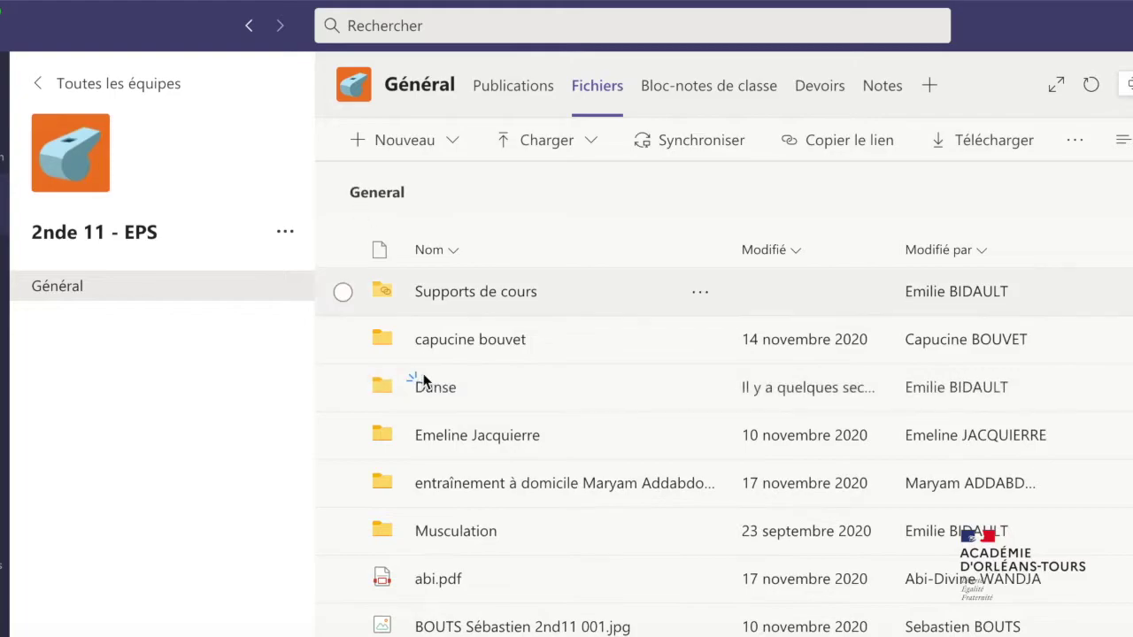
# Upload Ressources Danse.pptx from the Finder window into the Danse folder
pyautogui.click(430, 389)
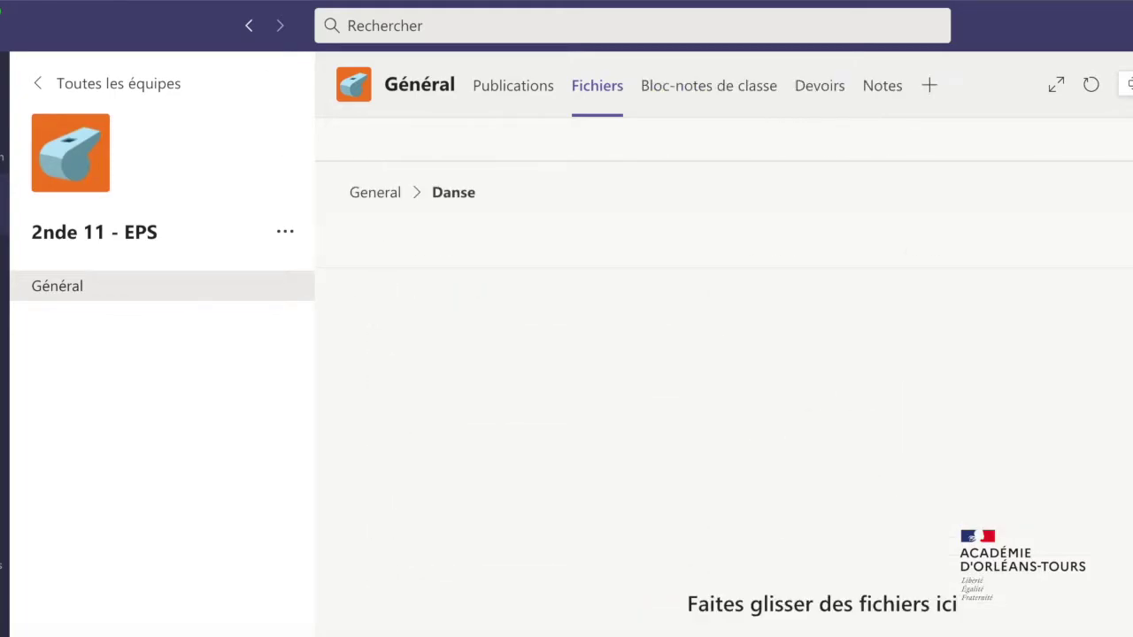
pyautogui.press('super+Tab')
pyautogui.moveTo(689, 337); pyautogui.dragTo(397, 390)
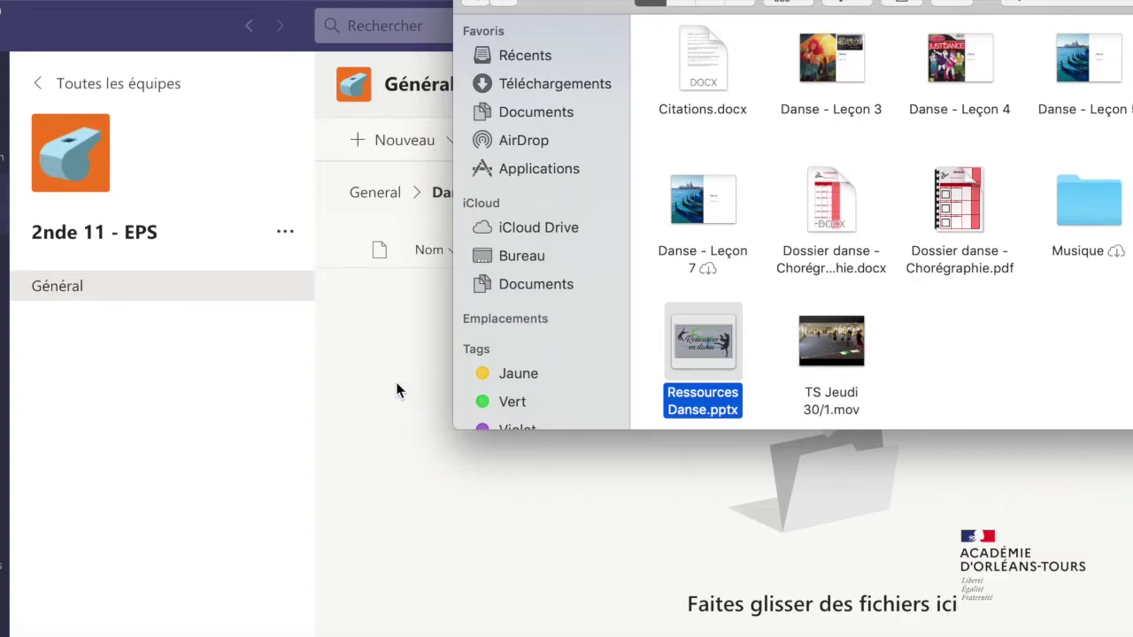
pyautogui.click(397, 390)
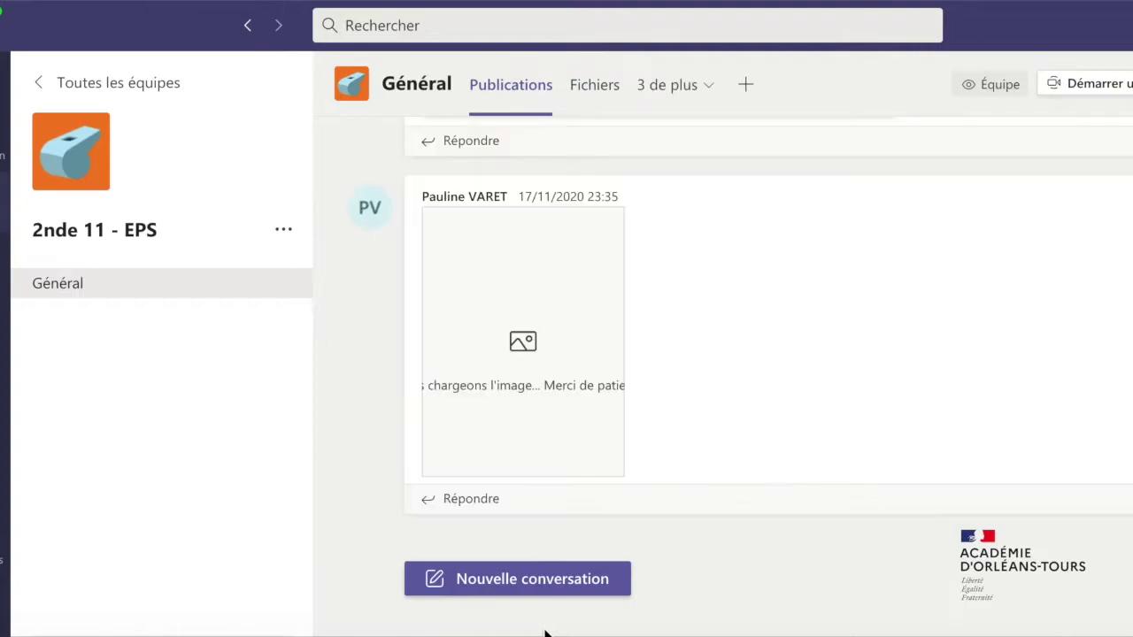
# Draft a new conversation about the mercredi 6 janvier absence, covering the Danse slideshow, the homework due 13 janvier and the documentary "the creative brain"
pyautogui.click(529, 580)
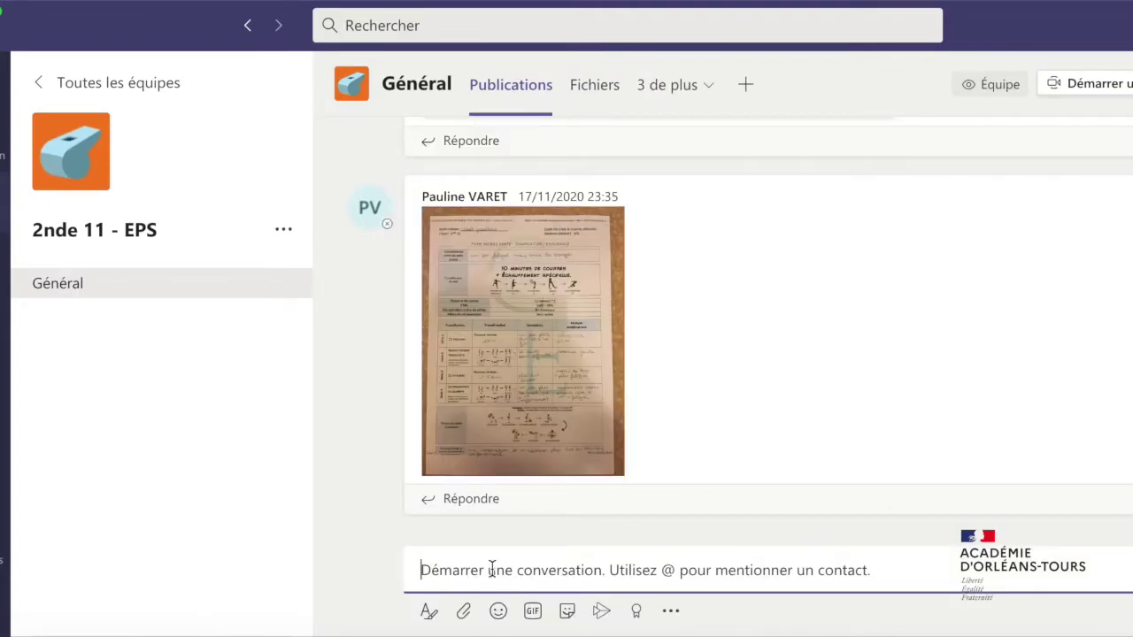
pyautogui.write('Bonsoir')
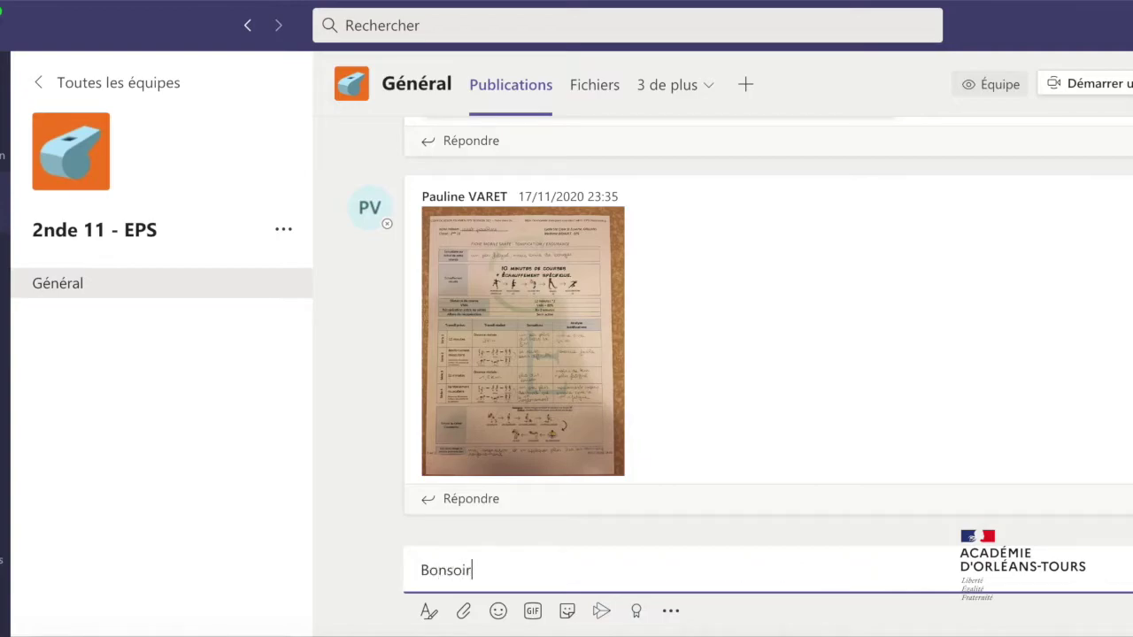
pyautogui.write(' à tous, en raison de mon absence le mercredi 6 janvier, je vous prierais de prendre le temps de rega')
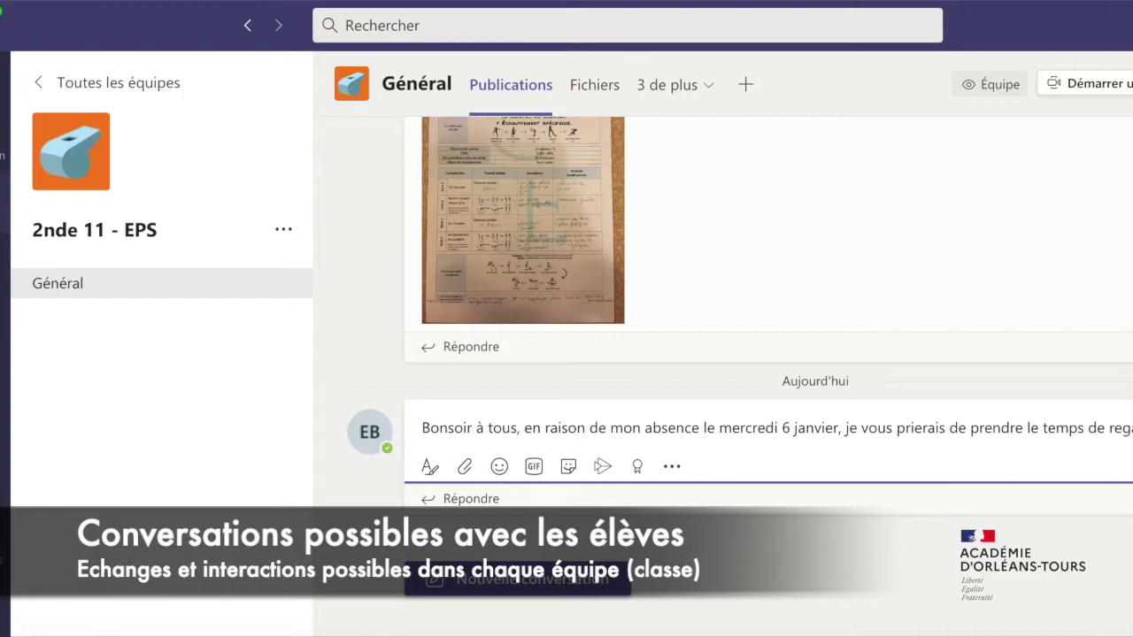
pyautogui.write('rder le diaporama disponible dans le dossier Danse. Je vous ai fait une sélection de plusieurs danse afin de vous proposer des idées de composition')
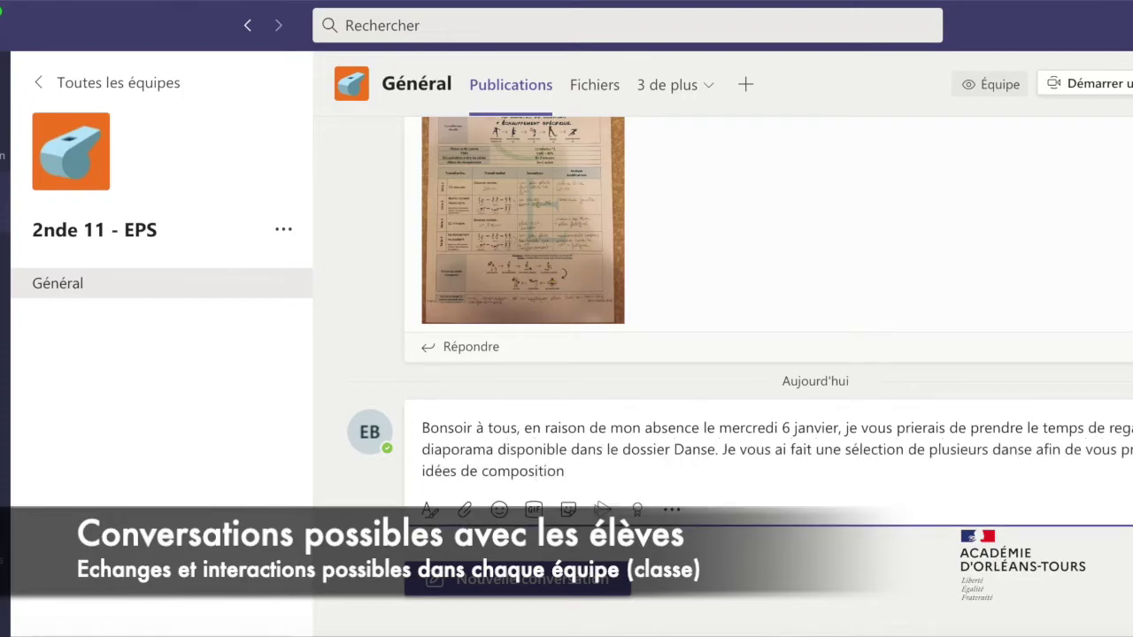
pyautogui.write(". Sur chacune des diapositives, je vous ai présenté l'oeuvre et je vous ai précisé l'élément de la chorégraphie qui était particulièrement intéressant pour votre création. Vous avez un travail maison qui sera à rapporter au cours suivant, soit le mercredi 13 janvier. Si vosu avez du temps, vo")
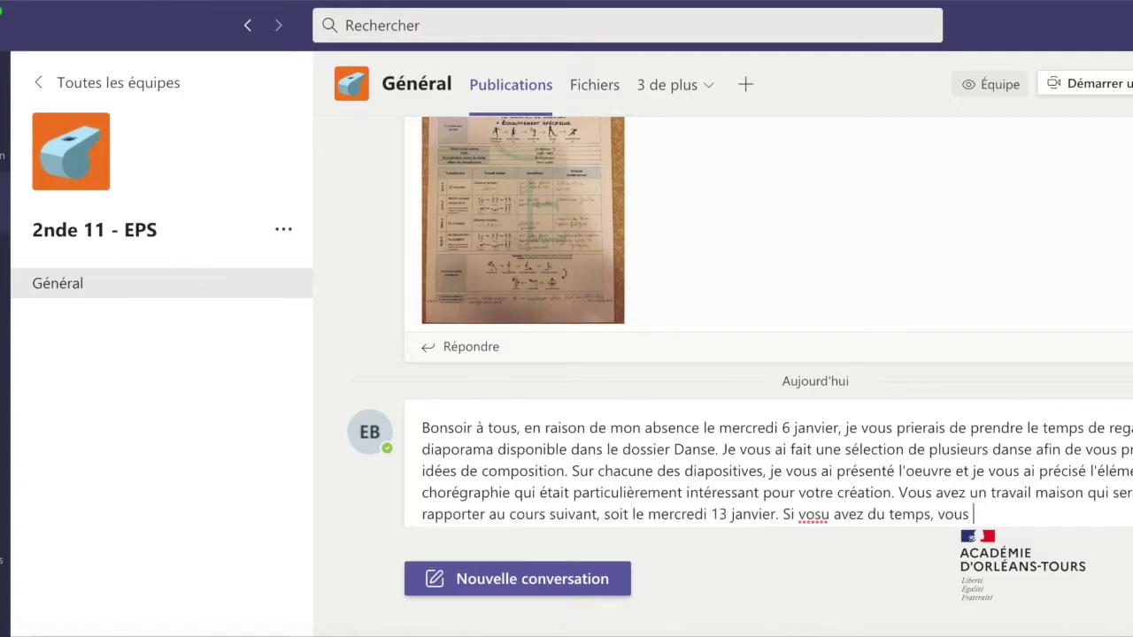
pyautogui.write('us pouvez également consulter le documentaire "the creative brain" sur Netflix qui explique comment stimuler la créativité... Bon visionn')
pyautogui.press('BackSpace')
pyautogui.write('age à vous. Mme BIDAULT')
# Insert "tout d'abord, je tiens à vous présenter mes meilleurs voeux pour cette année 2021." after the greeting and begin the following sentence with "En"
pyautogui.click(531, 410)
pyautogui.press('BackSpace')
pyautogui.write("tout d'abord, je tiens à vous présenter mes meilleurs voeux pour cette année 2021. ")
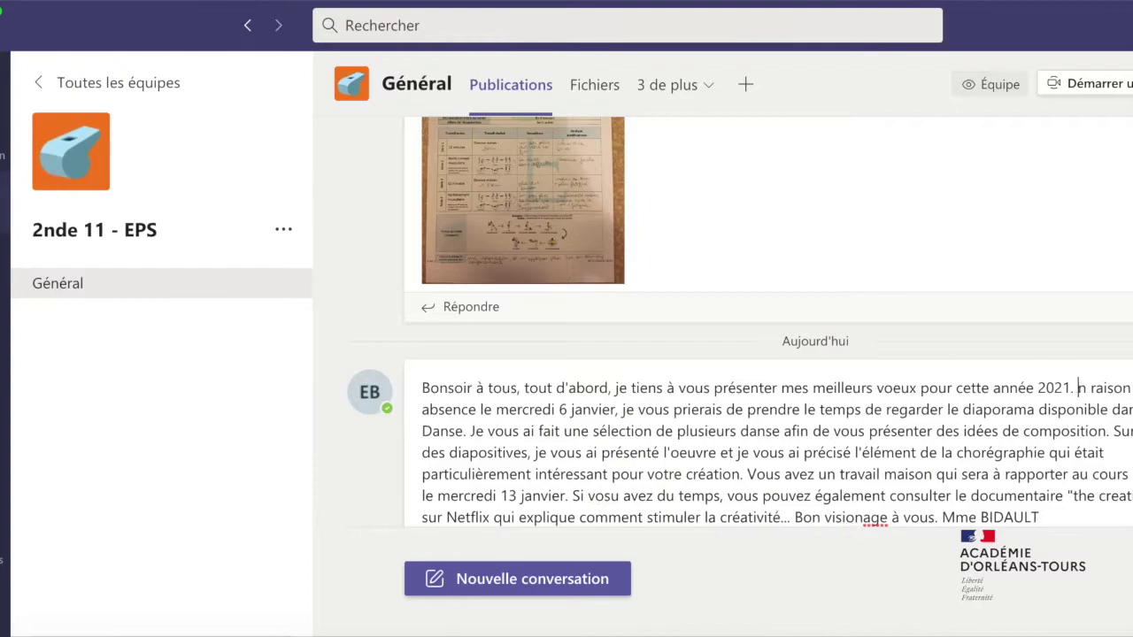
pyautogui.write('E')
# Correct the message wording with "danses", "expliqué l'oeuvre", "votre" before "créativité", and "travail" in place of "visionage"
pyautogui.click(716, 407)
pyautogui.write('s')
pyautogui.doubleClick(640, 429)
pyautogui.write('expliqué')
pyautogui.doubleClick(615, 493)
pyautogui.press('BackSpace')
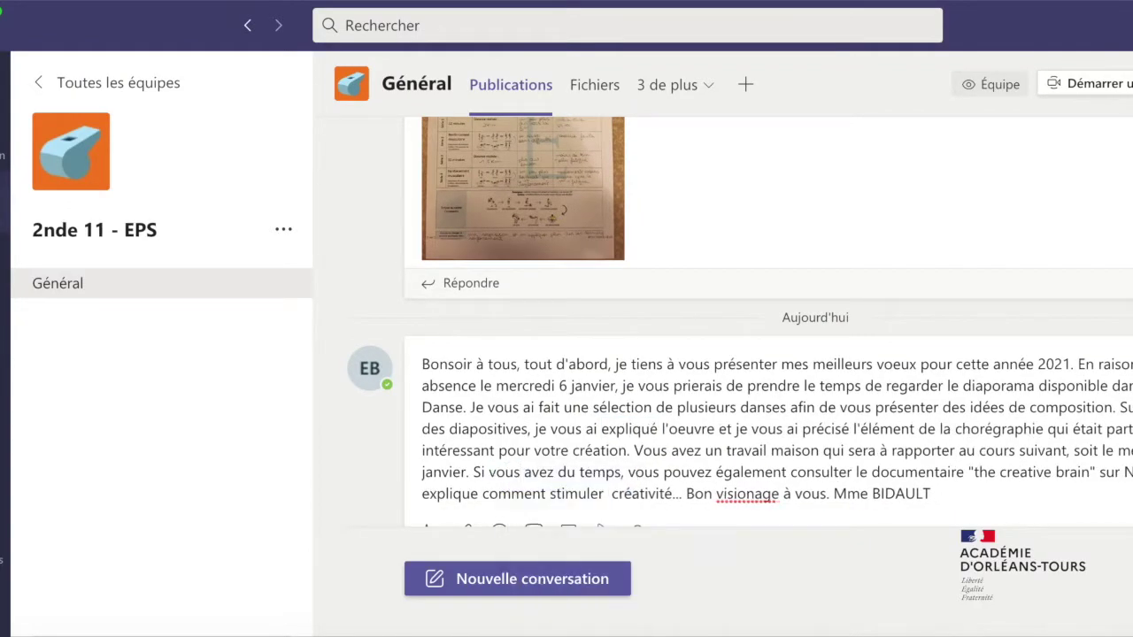
pyautogui.write('votre')
pyautogui.doubleClick(746, 493)
pyautogui.write('travail')
pyautogui.press('Return')
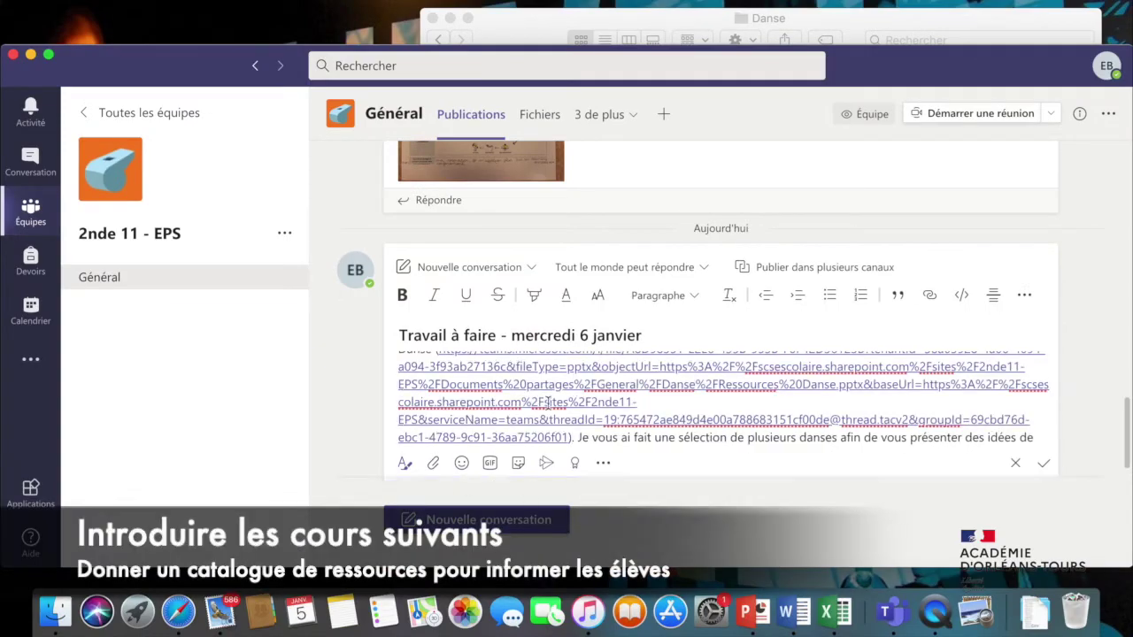
# Open Ressources Danse.pptx from the message link and page through its slides as a slideshow in the enlarged window
pyautogui.click(530, 387)
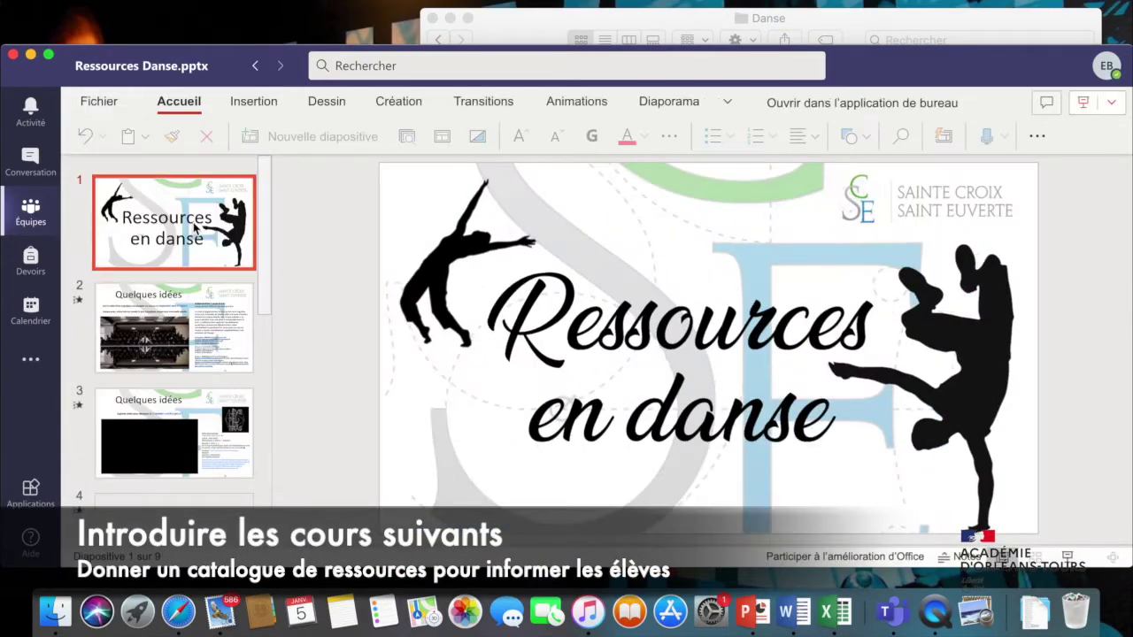
pyautogui.click(1082, 103)
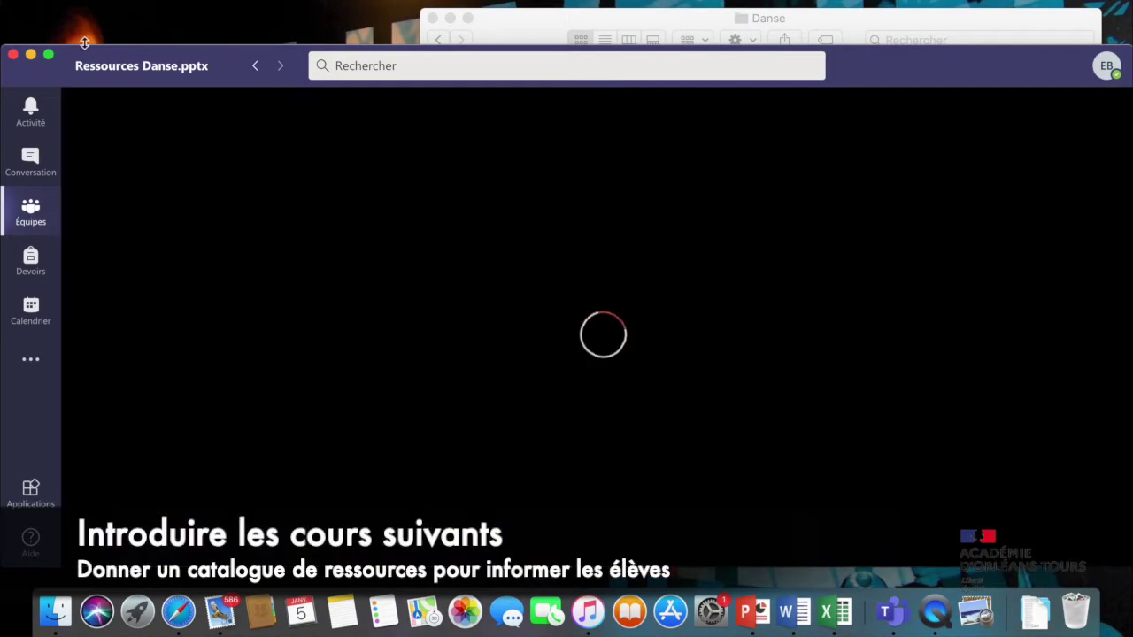
pyautogui.click(49, 54)
pyautogui.click(81, 496)
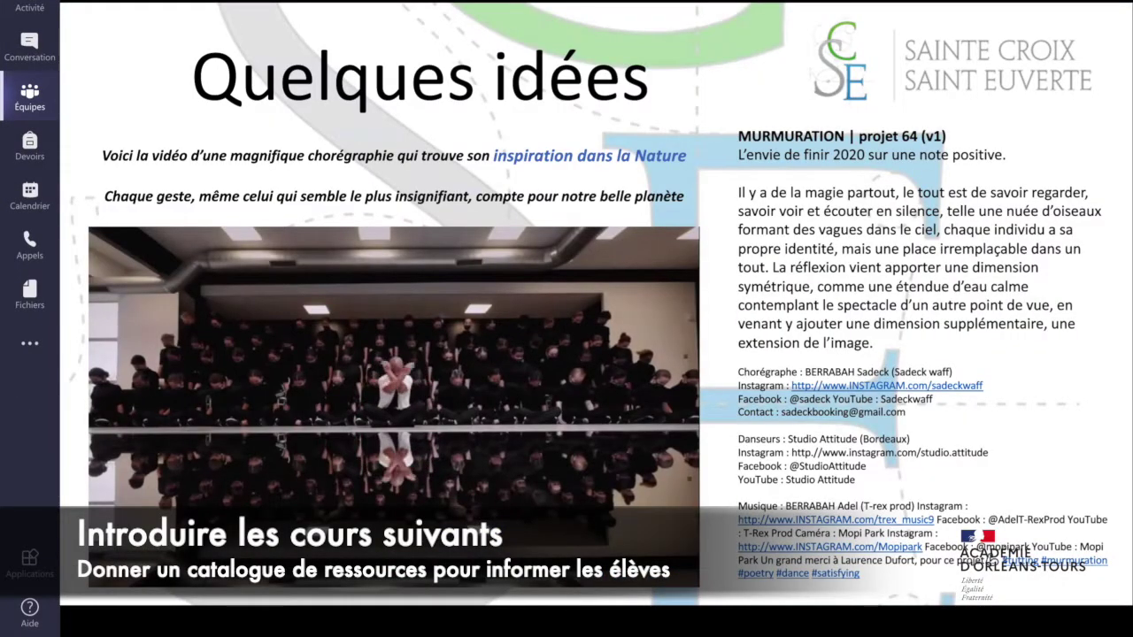
pyautogui.click(80, 495)
pyautogui.click(80, 495)
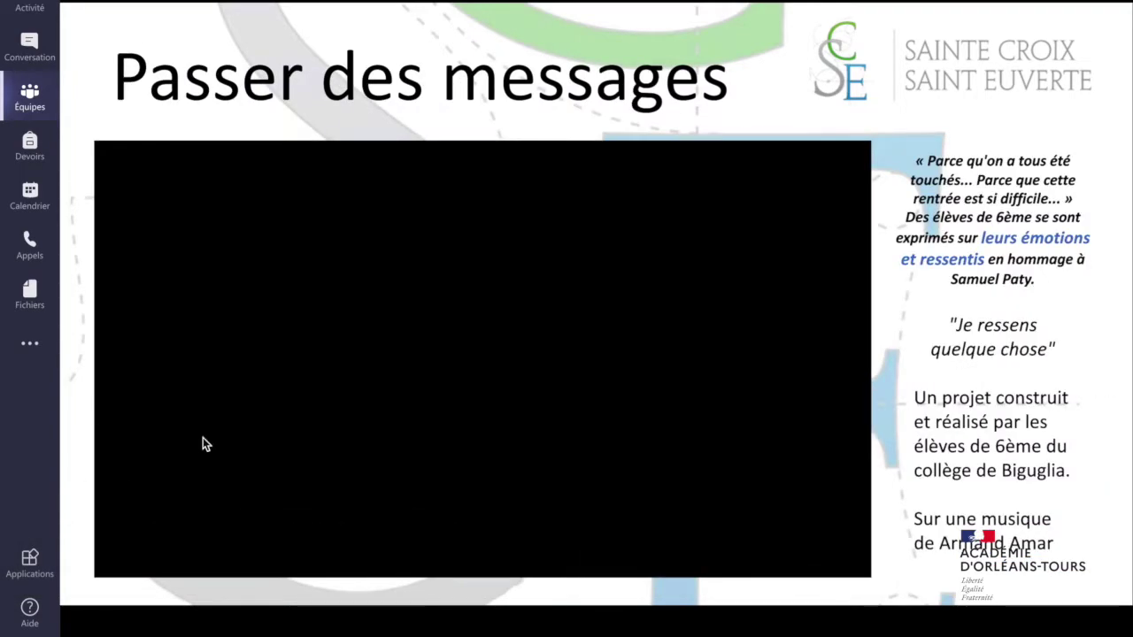
pyautogui.press('Right')
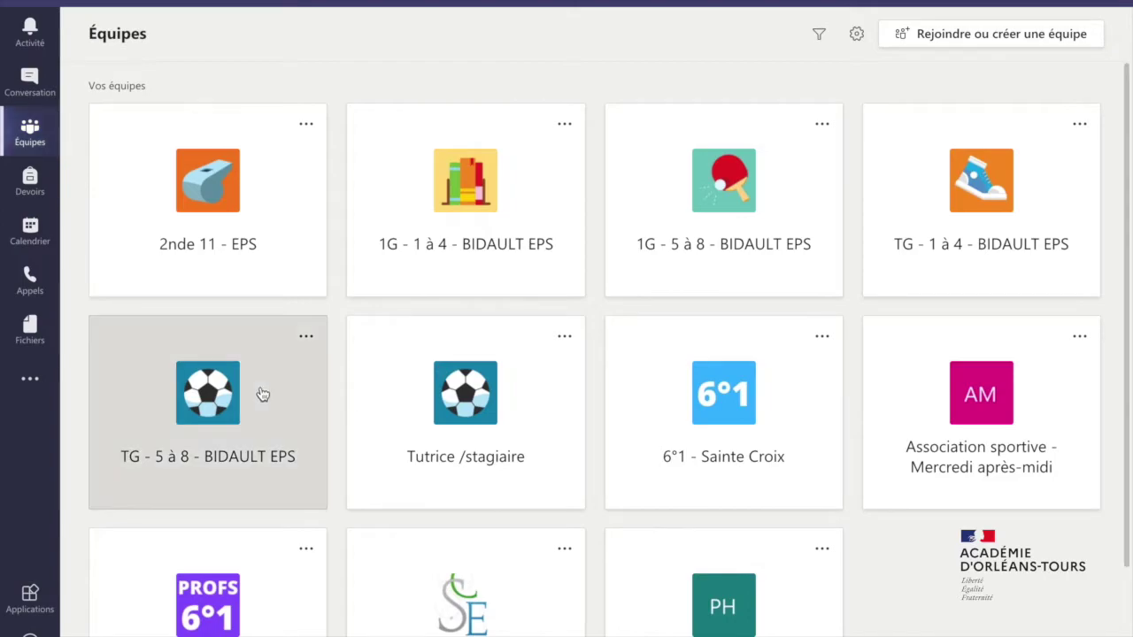
# View both Leçon 6 PDFs in the Athlétisme folder of the TG - 5 à 8 class team's files
pyautogui.click(262, 394)
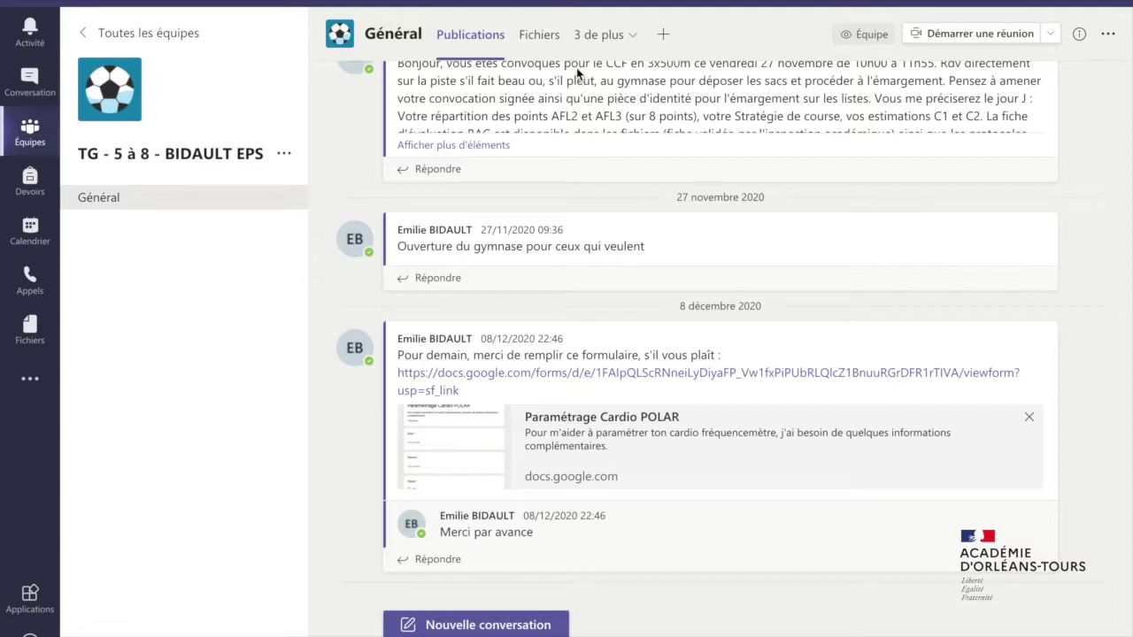
pyautogui.click(542, 33)
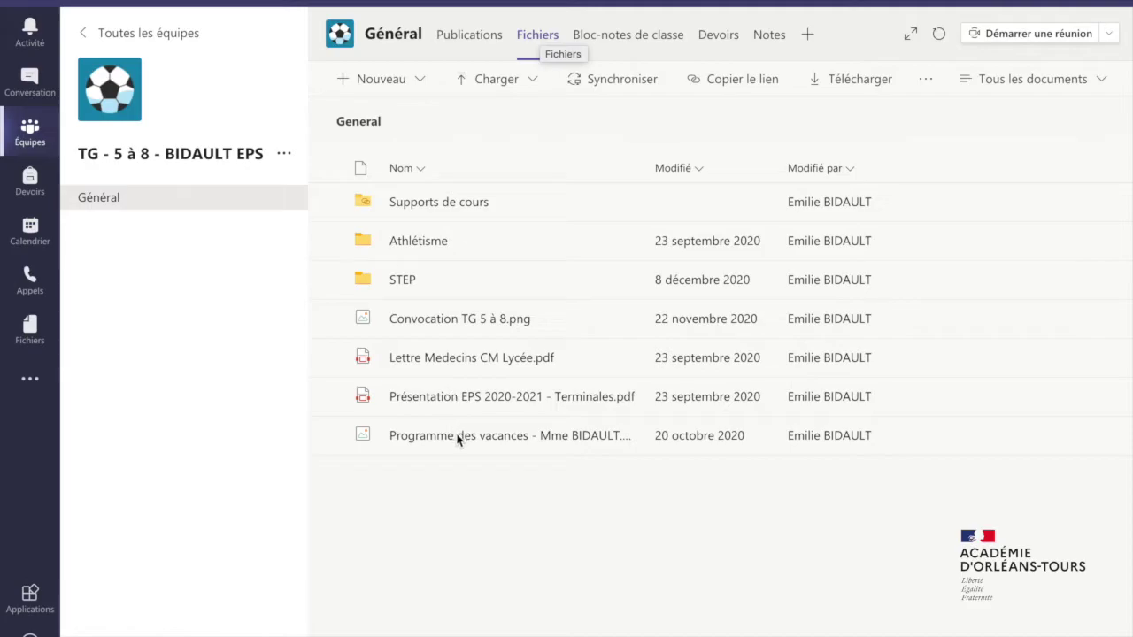
pyautogui.click(412, 241)
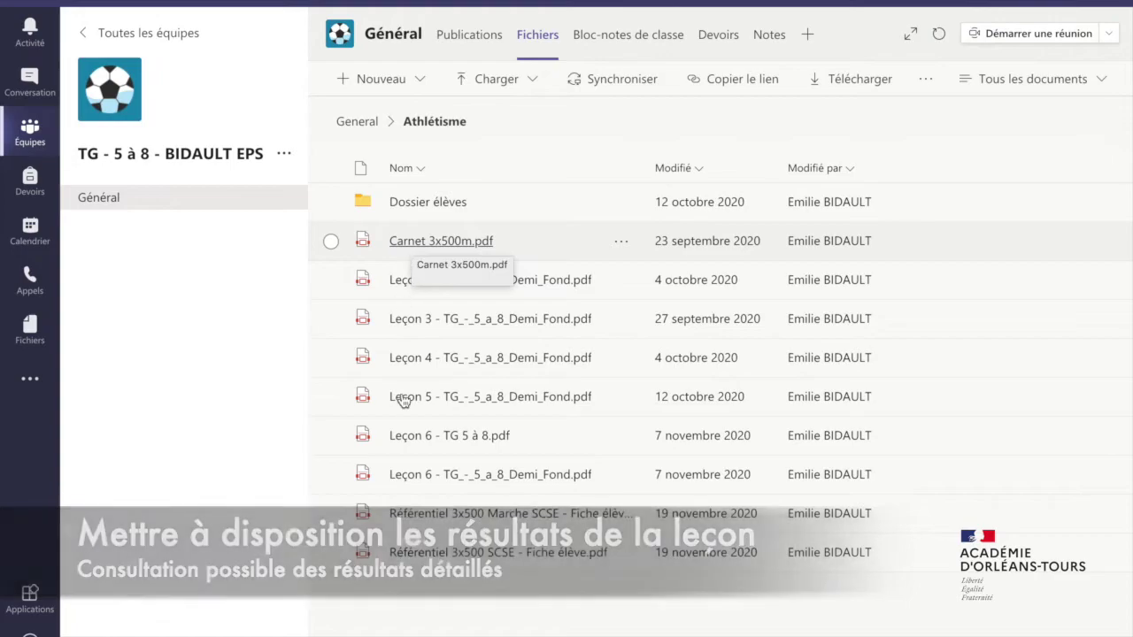
pyautogui.click(430, 435)
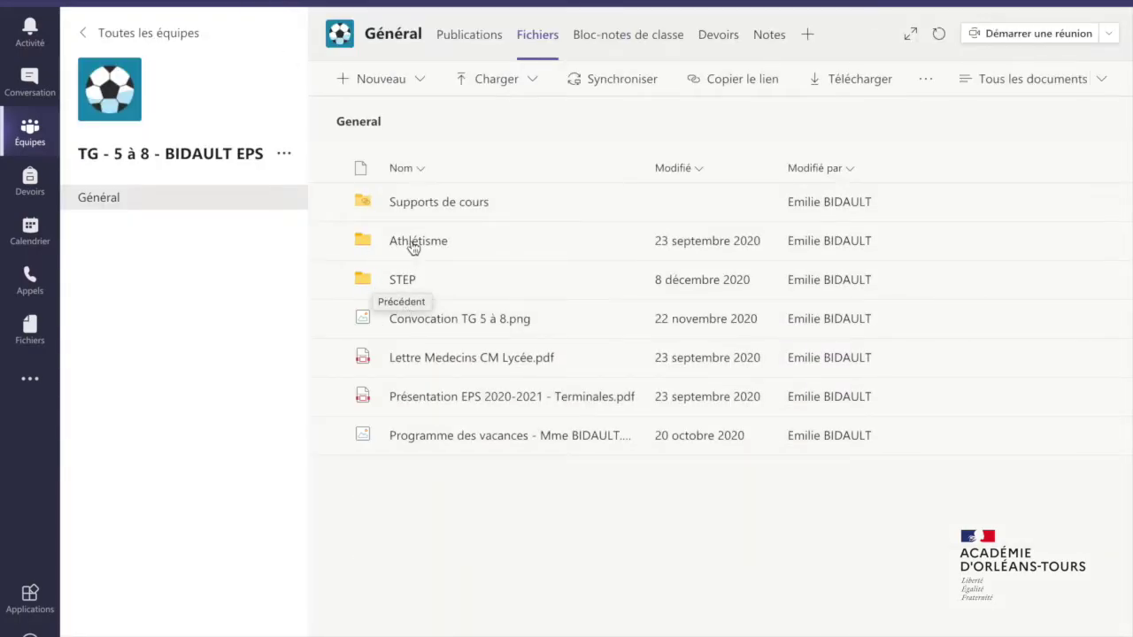
pyautogui.click(412, 243)
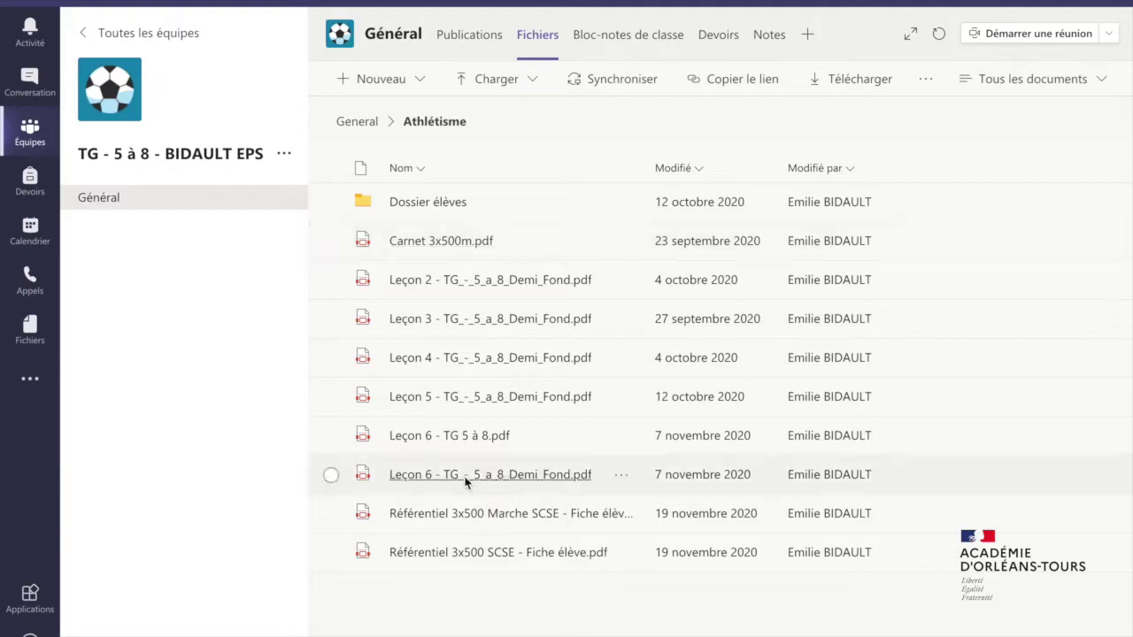
pyautogui.click(466, 475)
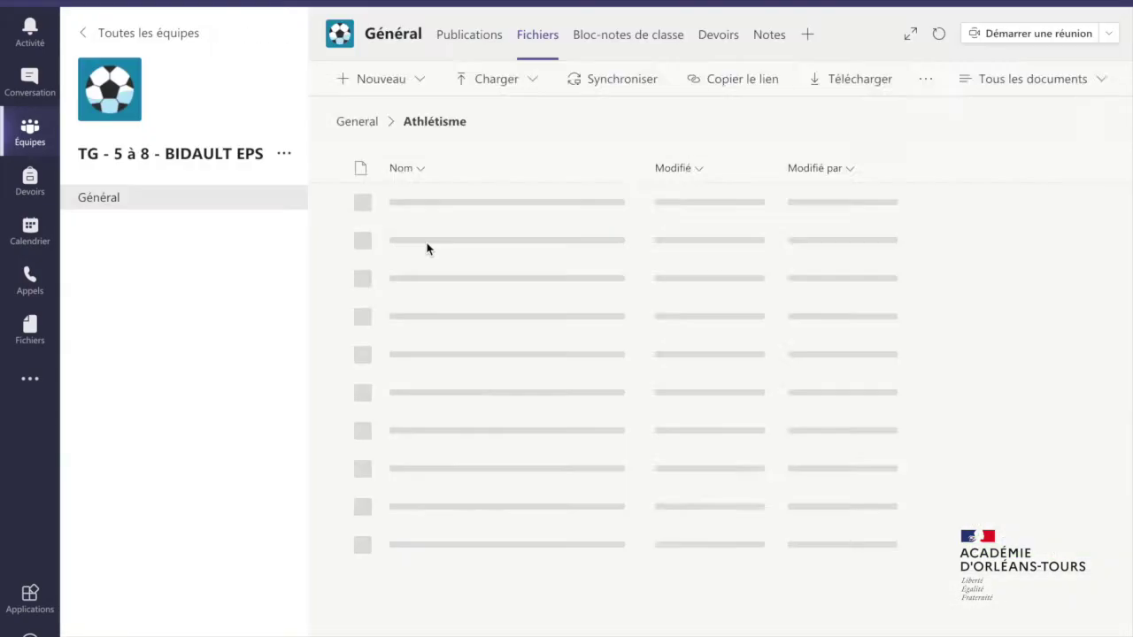
# Open a student's folder in Dossier élèves under Athlétisme and view the submitted session-sheets PDF
pyautogui.click(428, 202)
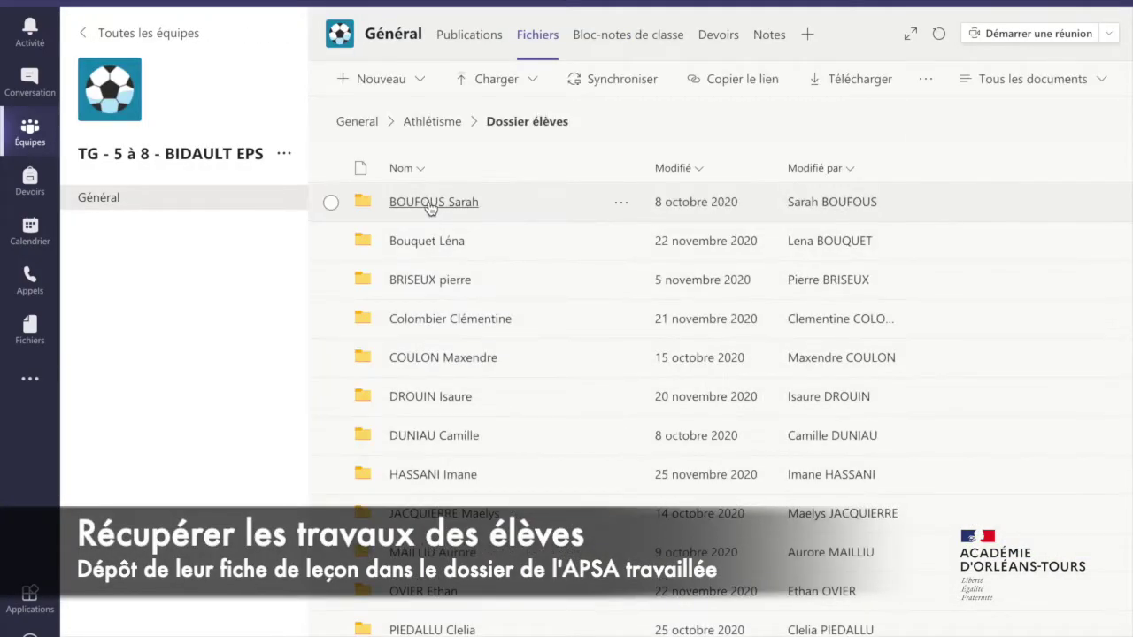
pyautogui.scroll(-2, 420, 416)
pyautogui.click(417, 500)
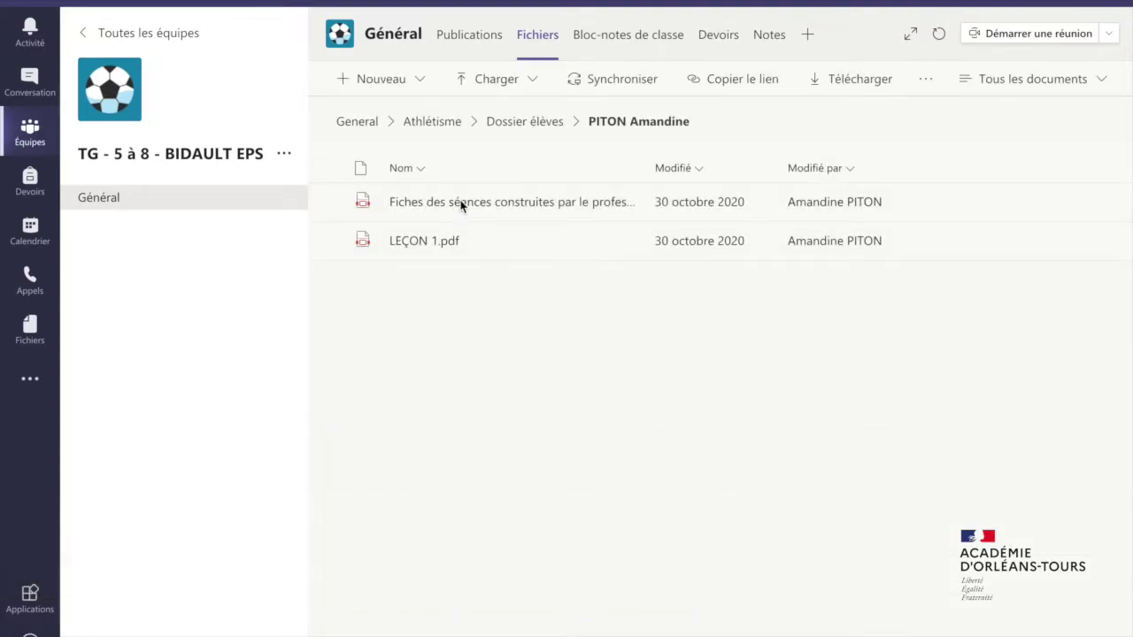
pyautogui.click(459, 204)
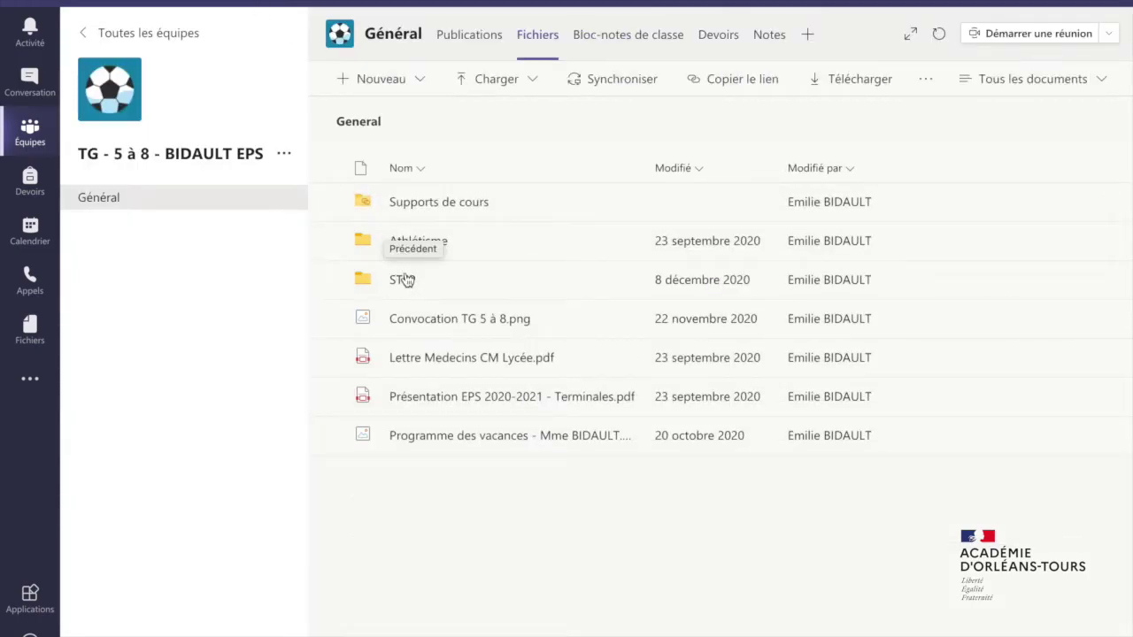
# View a student's photographed training sheet from the dossier eleve folder under STEP, and close the image
pyautogui.click(403, 280)
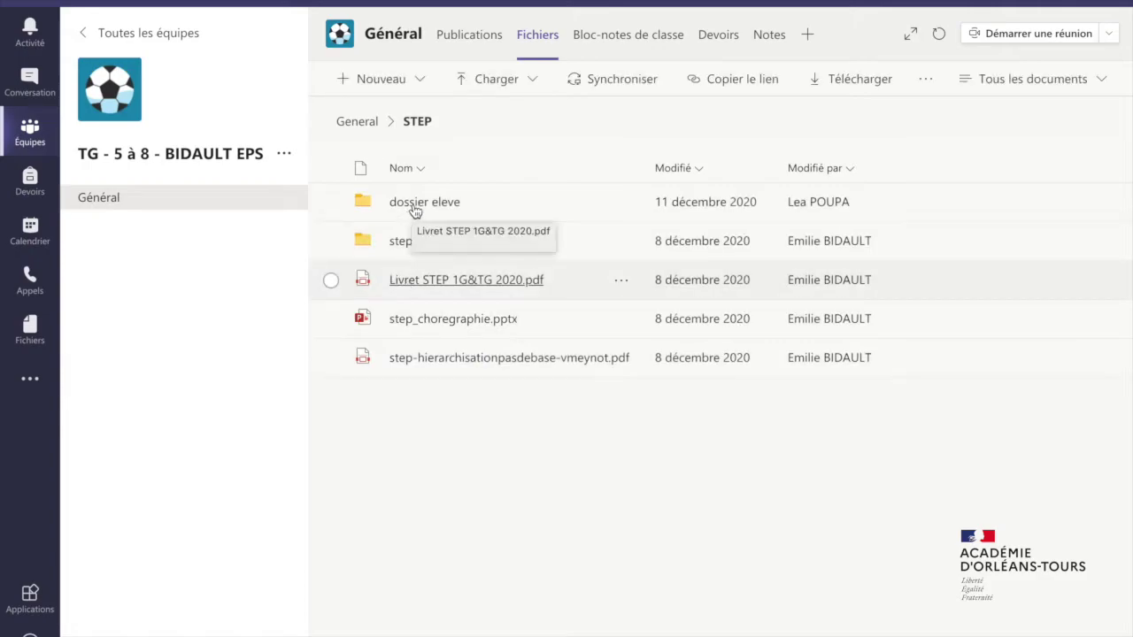
pyautogui.click(414, 209)
pyautogui.click(424, 242)
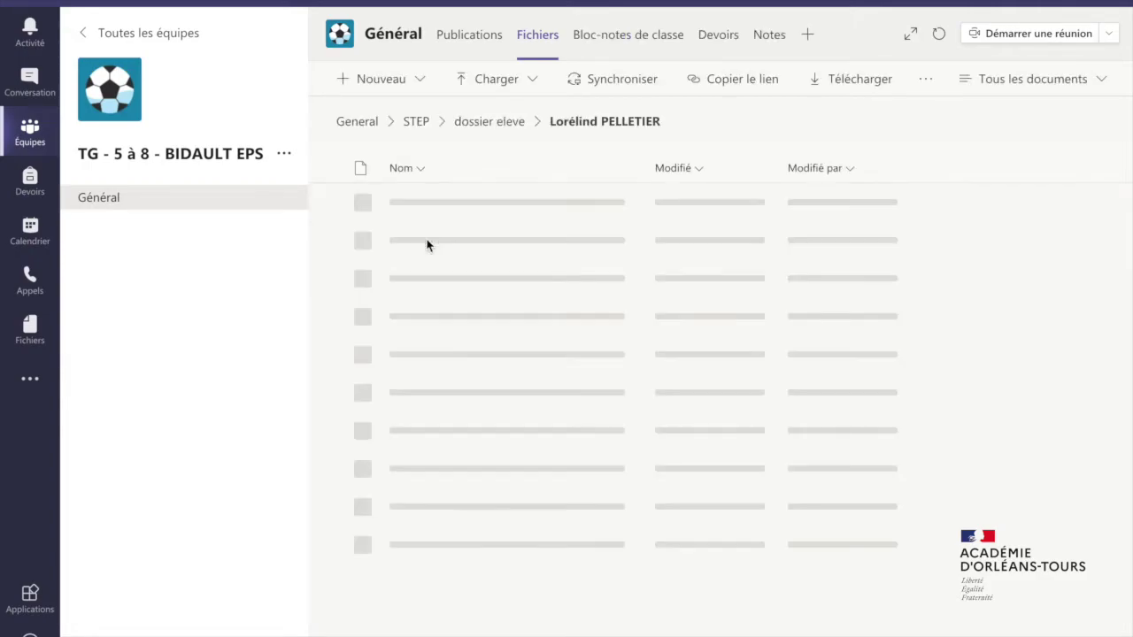
pyautogui.click(449, 201)
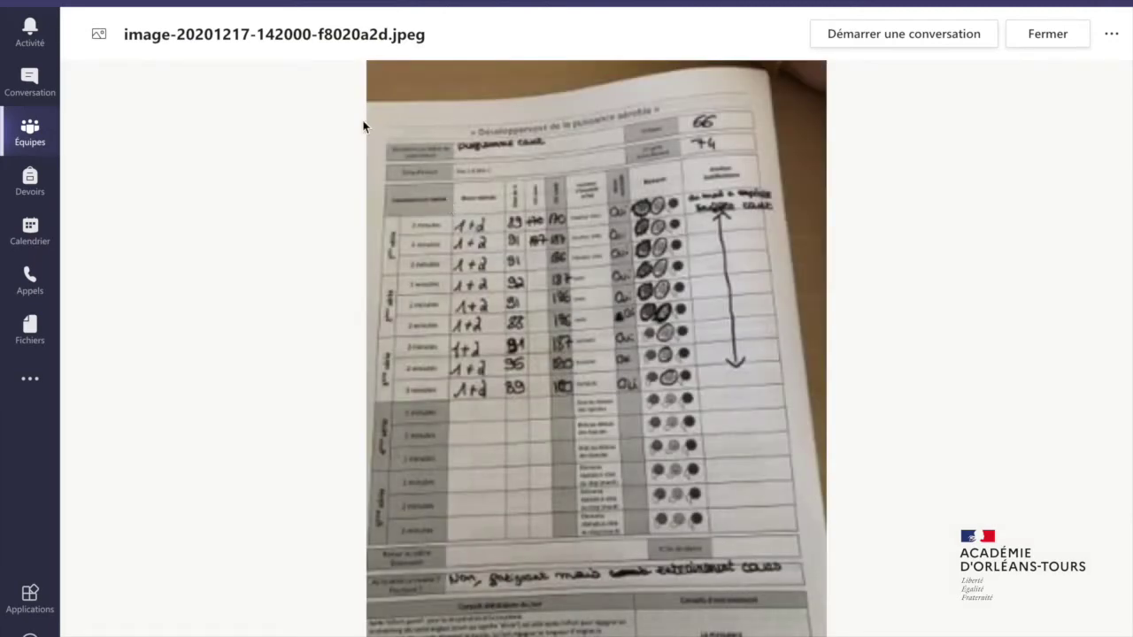
pyautogui.click(274, 11)
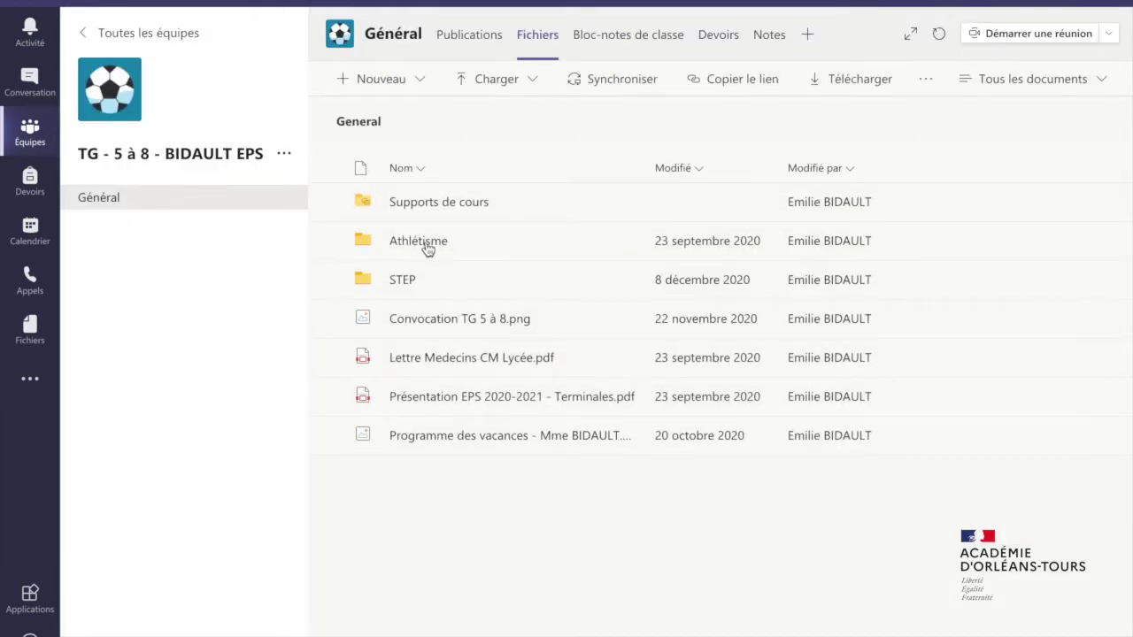
# Open the climbing training dates PDF for Noël to avril in the Association sportive - Mercredi après-midi team's files
pyautogui.click(132, 33)
pyautogui.scroll(-1, 892, 460)
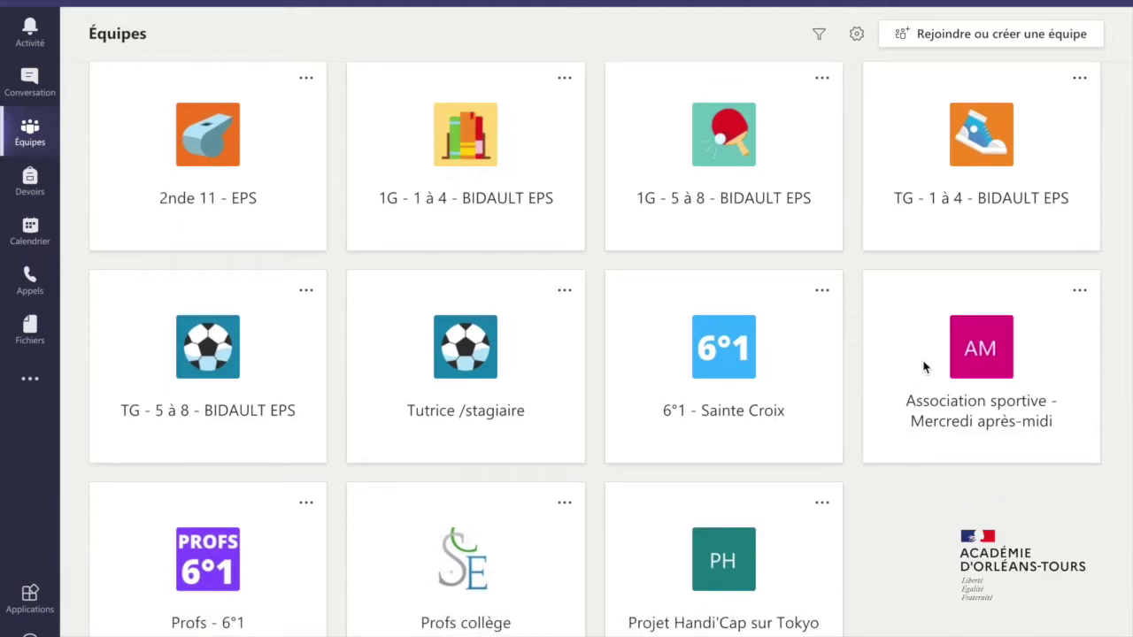
pyautogui.click(926, 362)
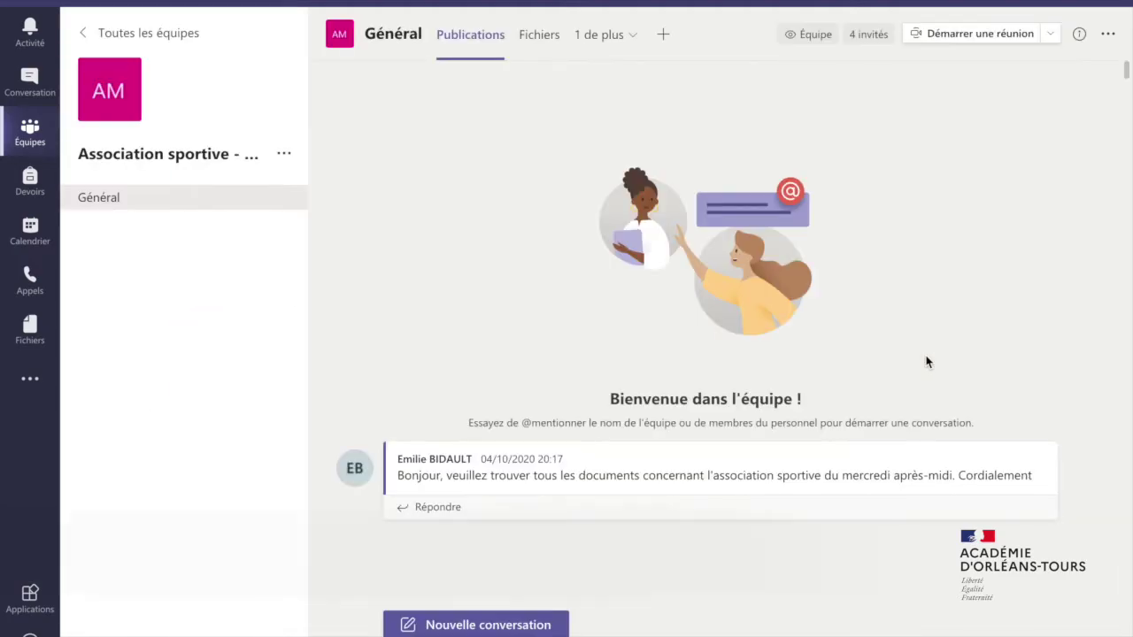
pyautogui.click(548, 38)
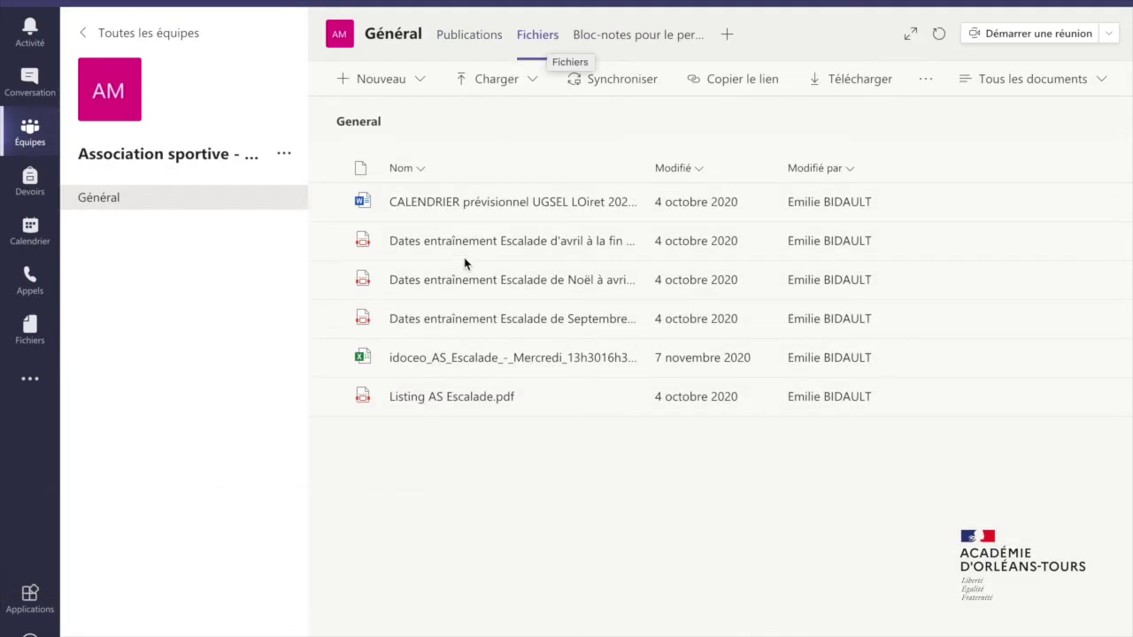
pyautogui.click(458, 280)
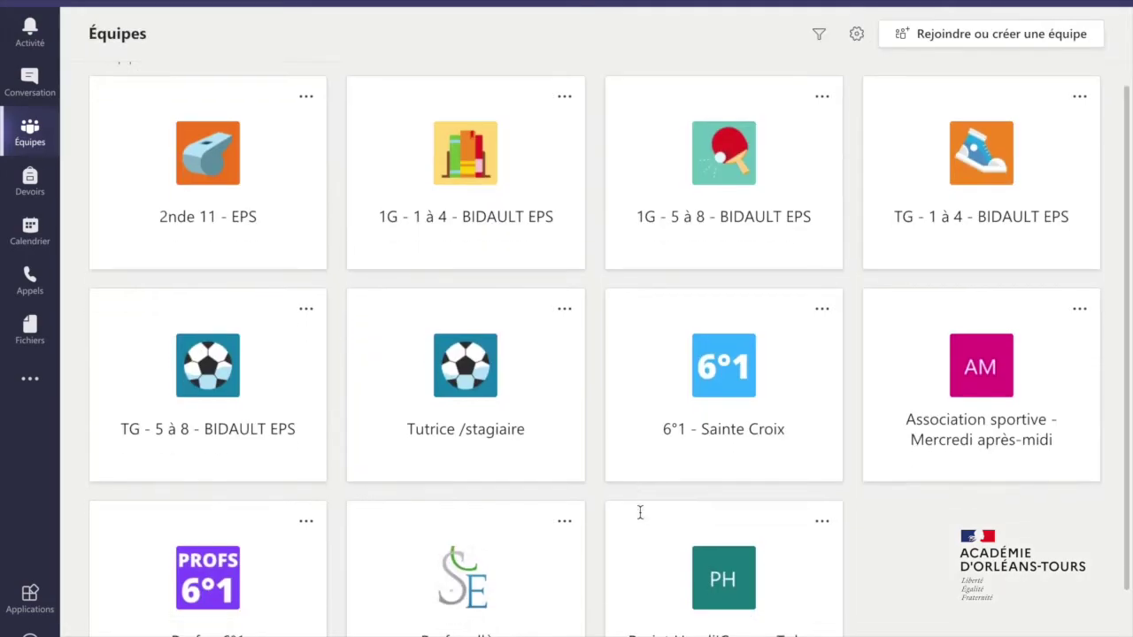
# View the class seating plan 6eme_1_Plan_de_classe_1.pdf in the Profs - 6°1 team's files and return to the file list
pyautogui.scroll(-2, 640, 512)
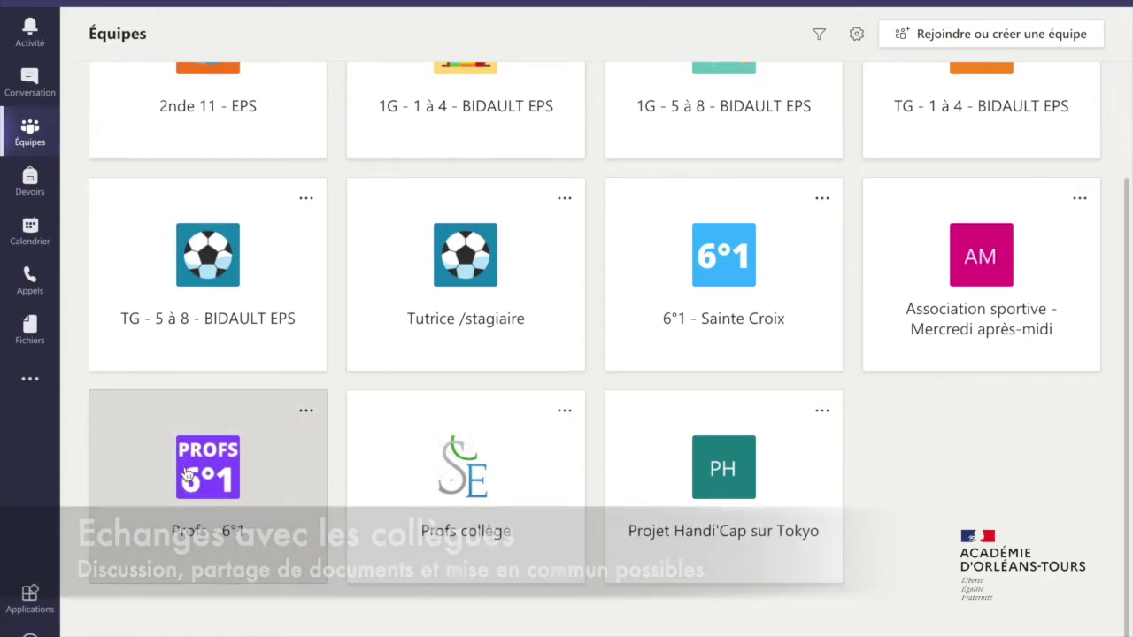
pyautogui.click(187, 475)
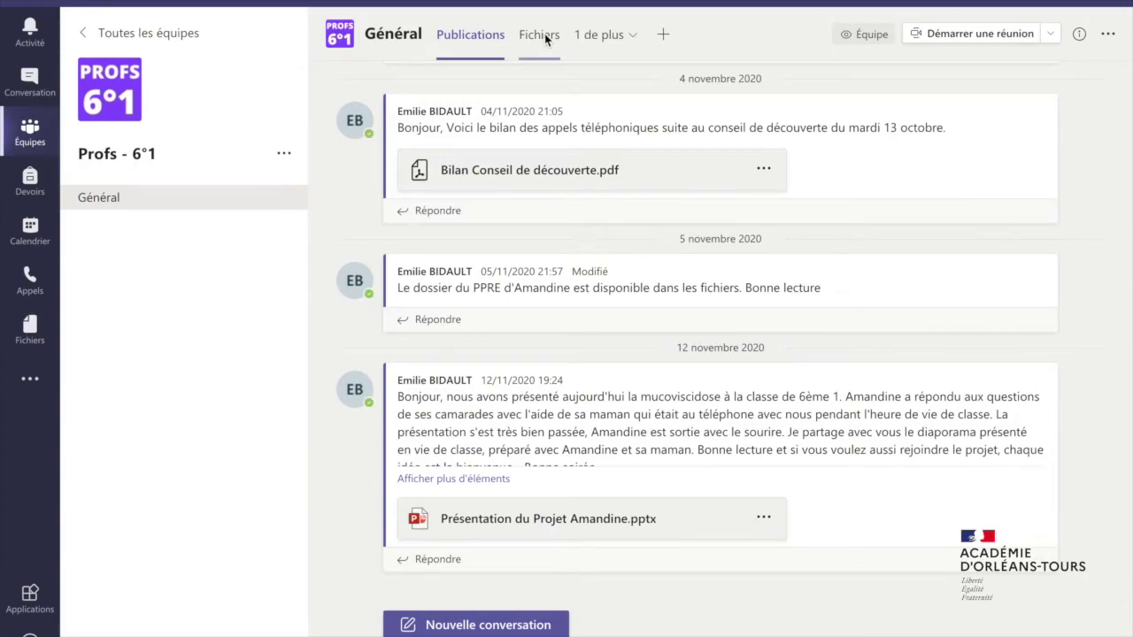
pyautogui.click(541, 36)
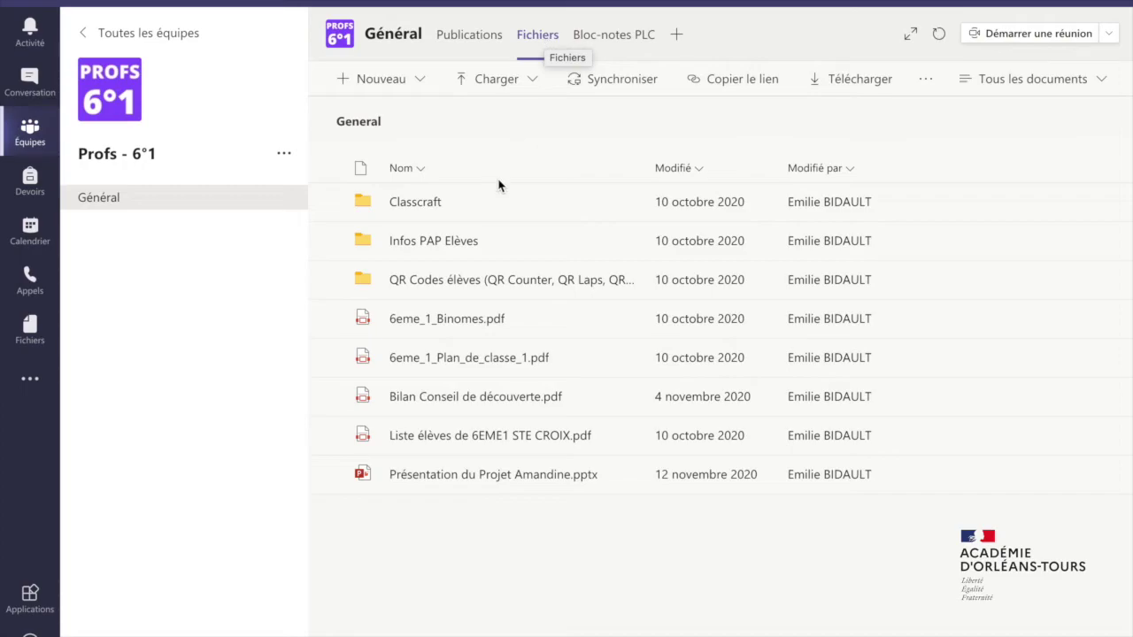
pyautogui.click(464, 361)
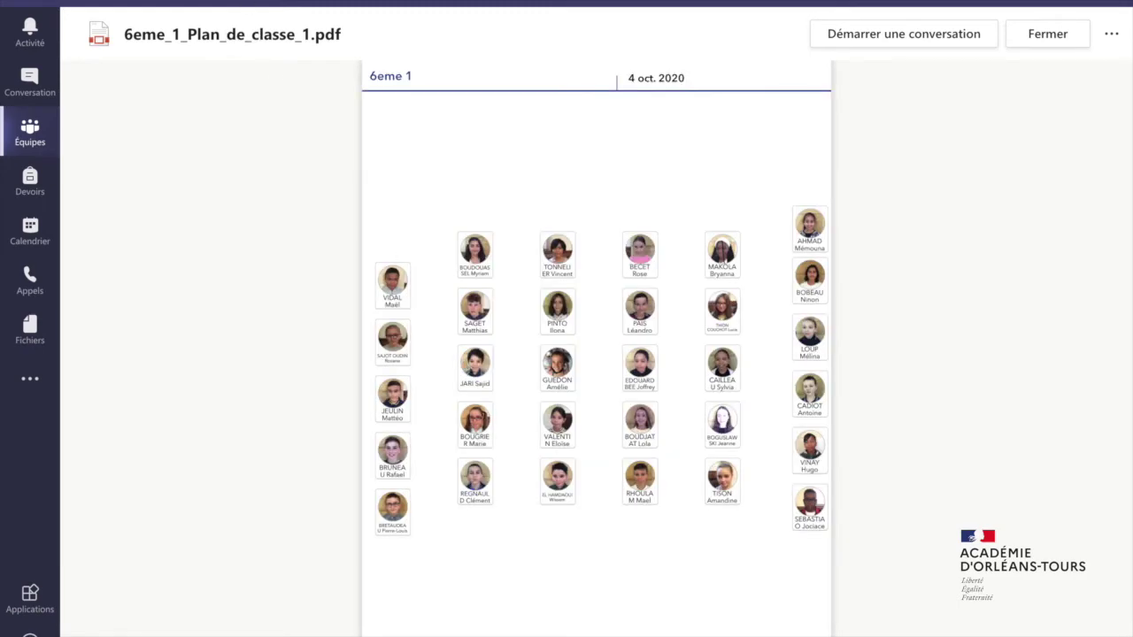
pyautogui.press('Escape')
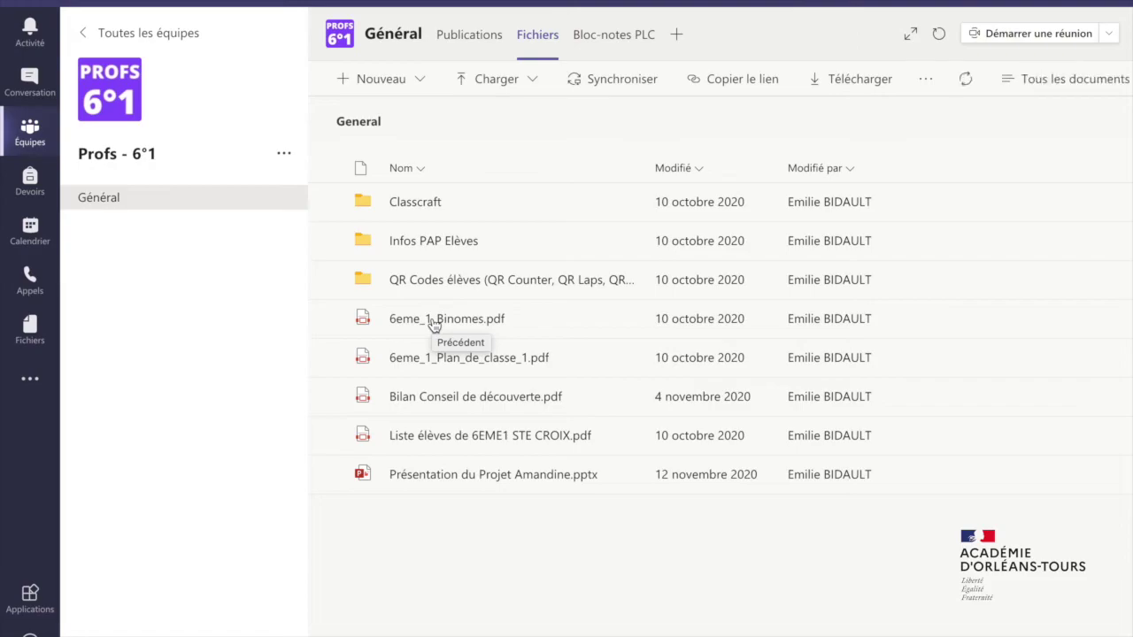
# View the student pairs in 6eme_1_Binomes.pdf, and open the Infos PAP Elèves folder to see its student folders
pyautogui.click(434, 320)
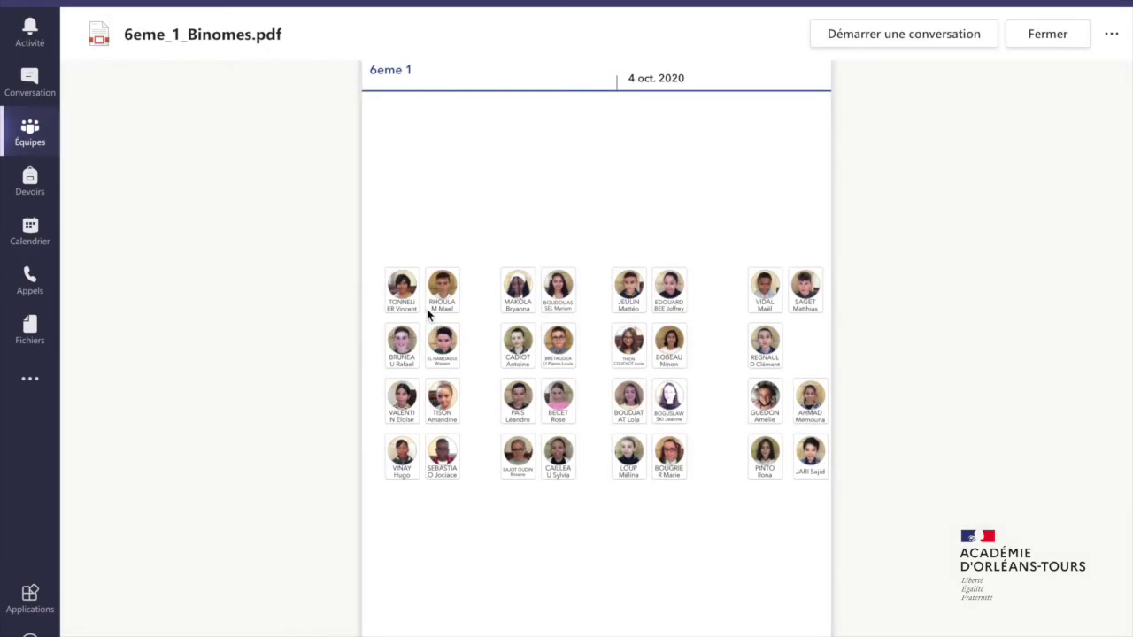
pyautogui.press('Escape')
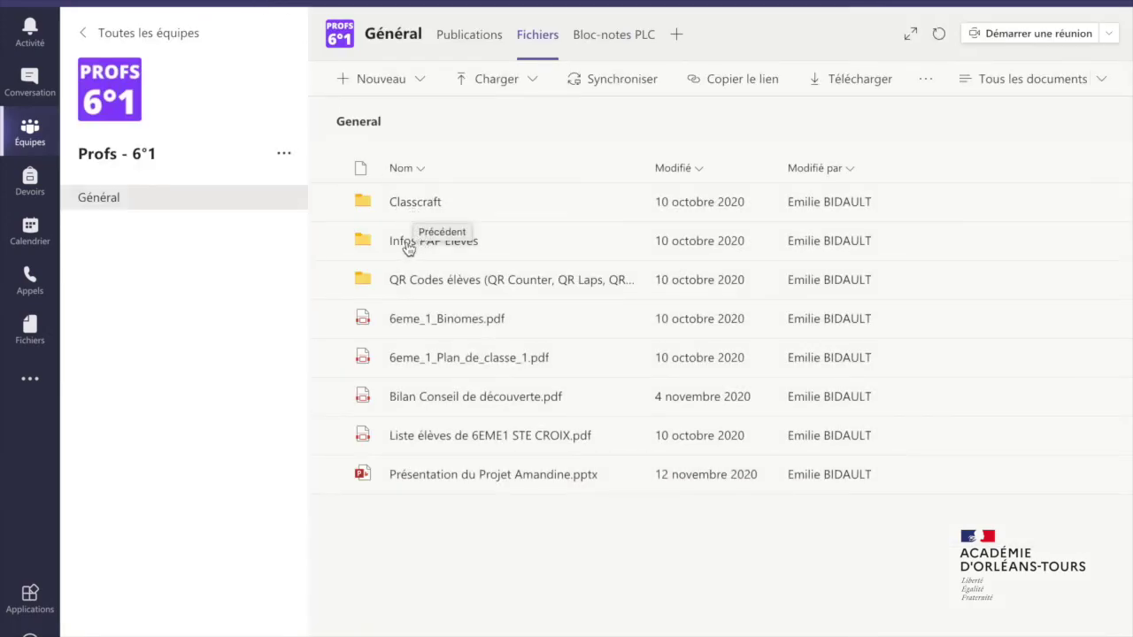
pyautogui.click(410, 244)
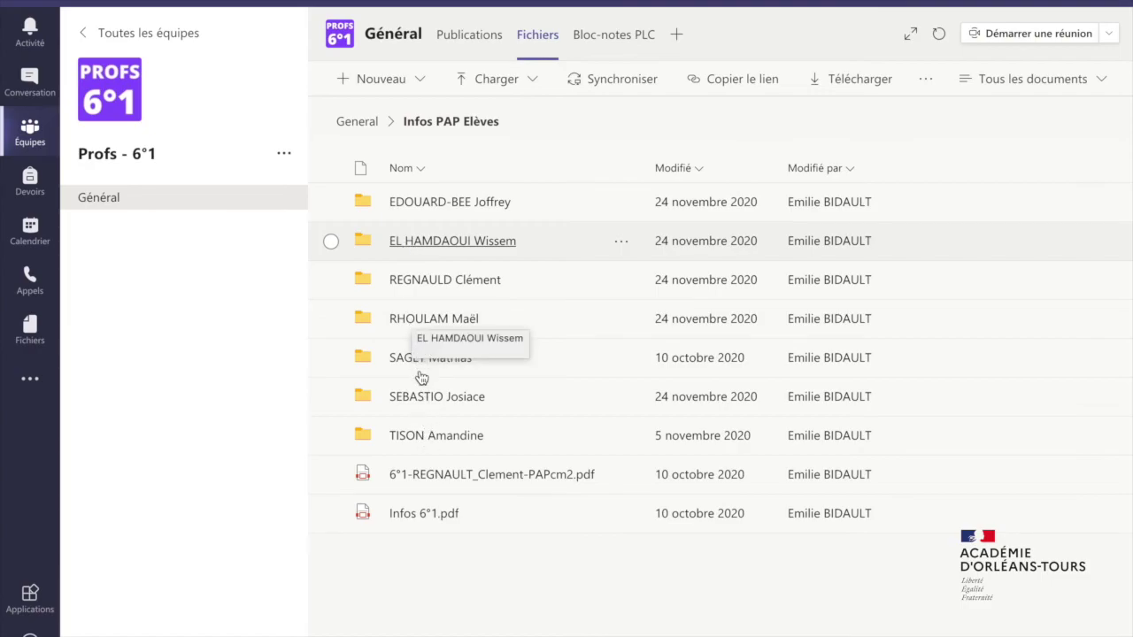
# Open the calendar used for scheduling meetings
pyautogui.click(35, 235)
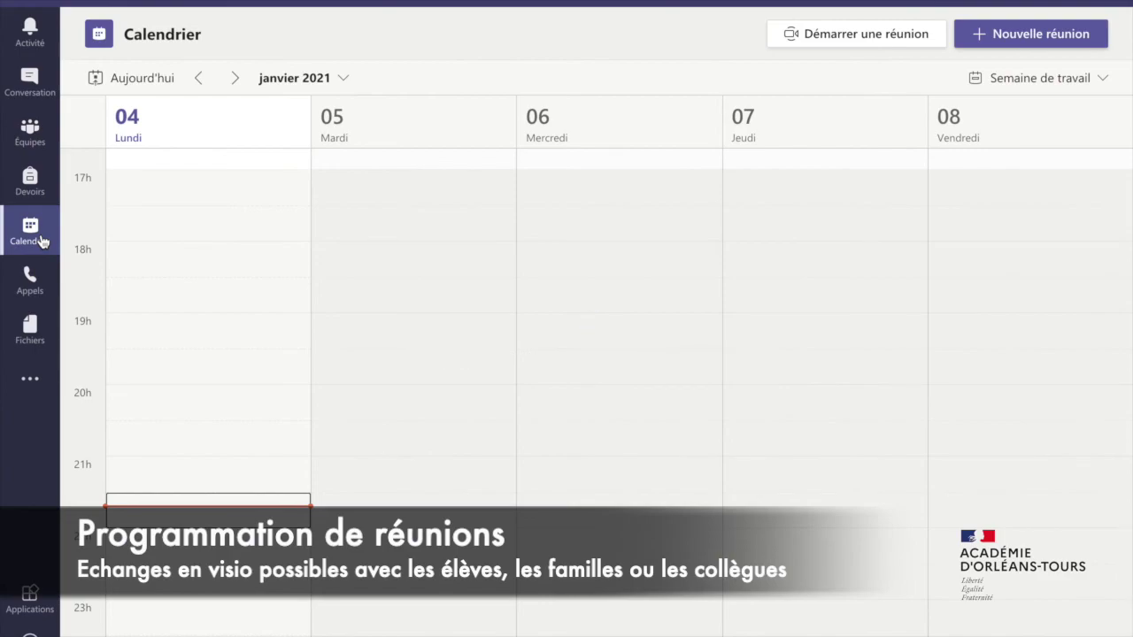